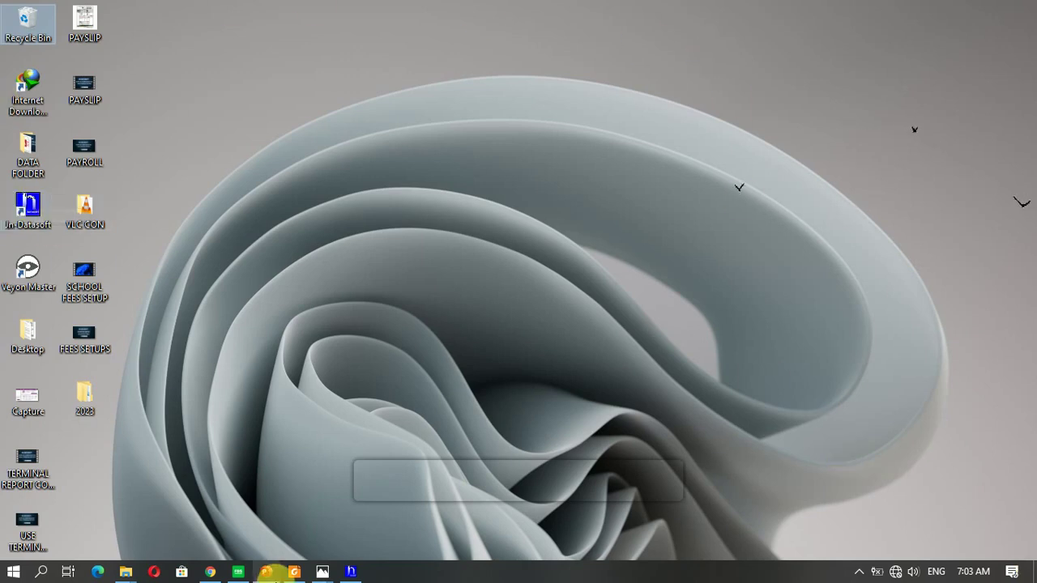
Open JN-Datasoft and log in with the account's username and password
left_click(348, 570)
left_click(579, 240)
type("JOE")
key("Tab")
type("*")
key("Return")
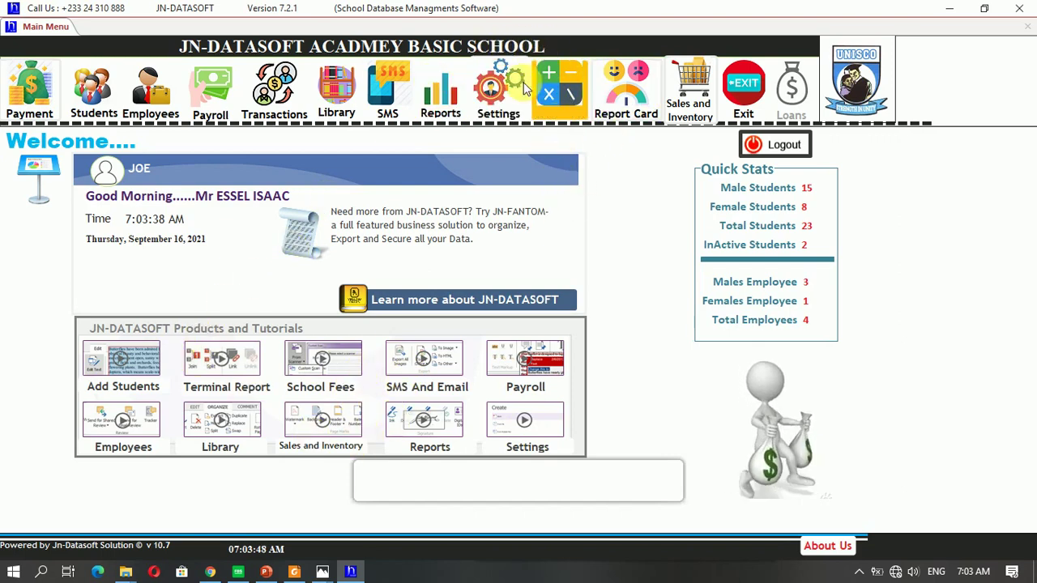
Open the My School Name form from the full settings window
left_click(498, 94)
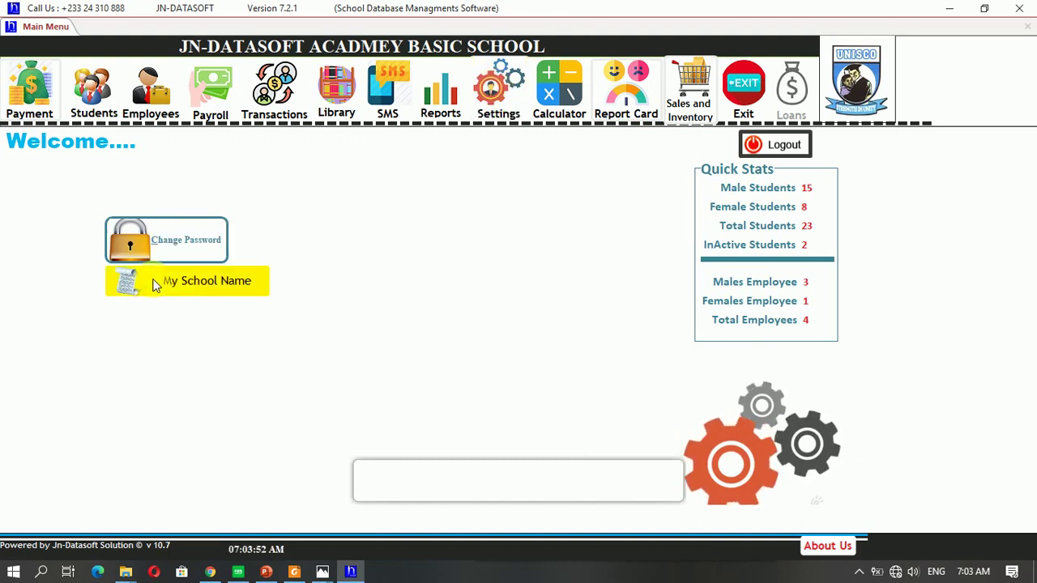
left_click(505, 92)
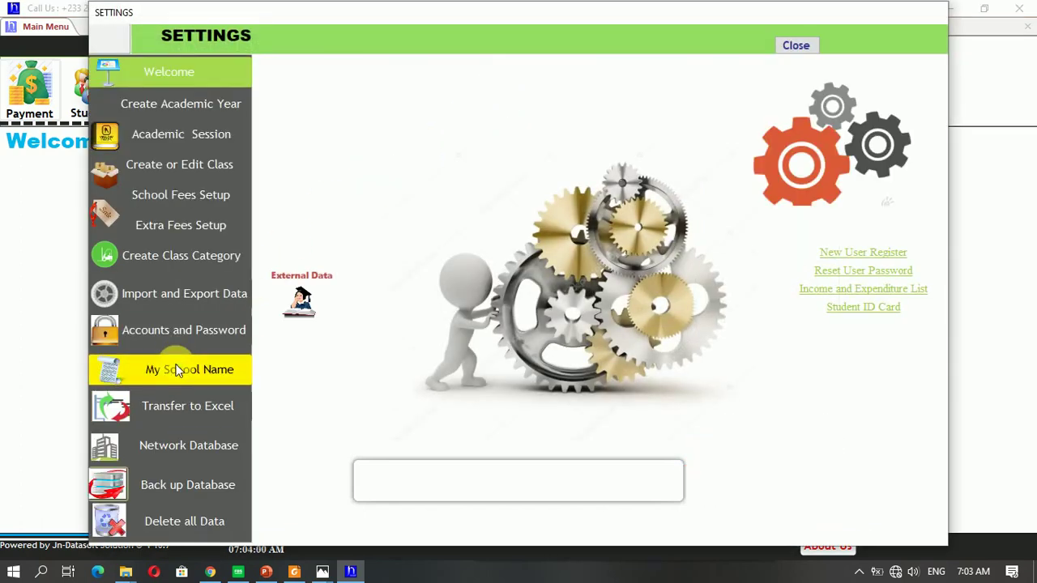
left_click(174, 367)
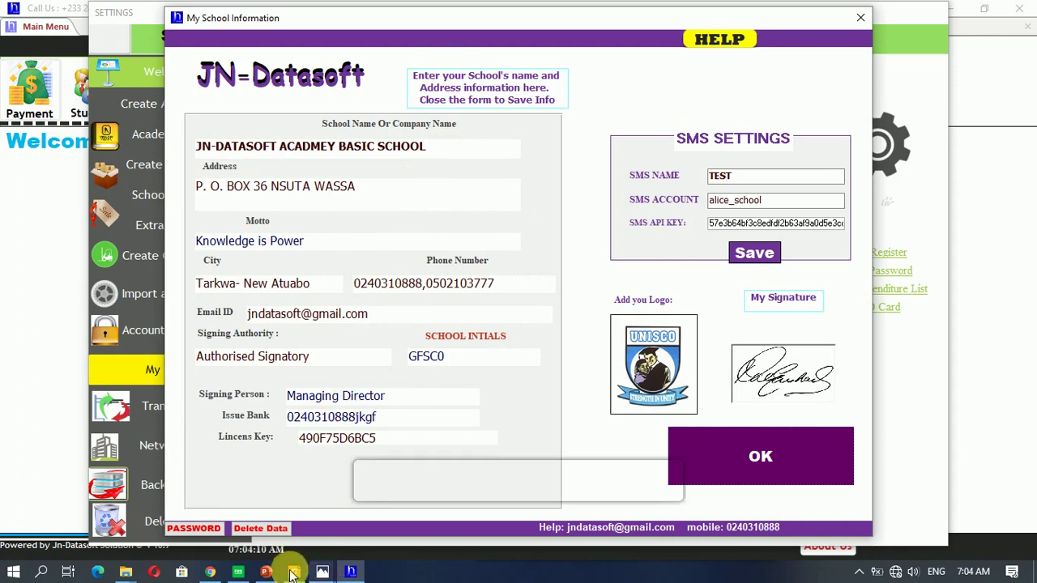
Switch to Foxit Reader and examine how the school name, logo and contact details head the open sample reports and forms
left_click(296, 572)
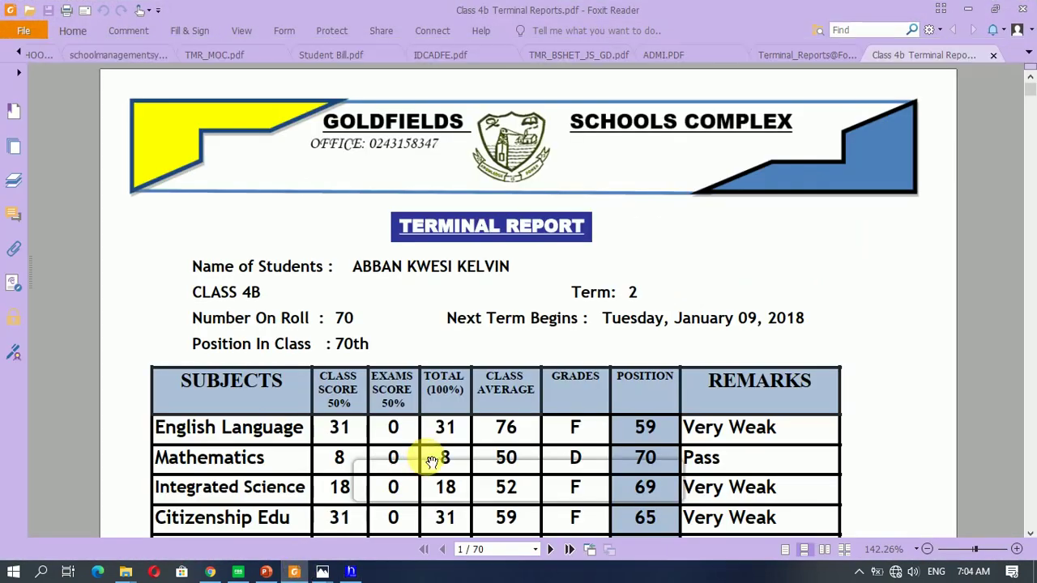
mouse_move(431, 462)
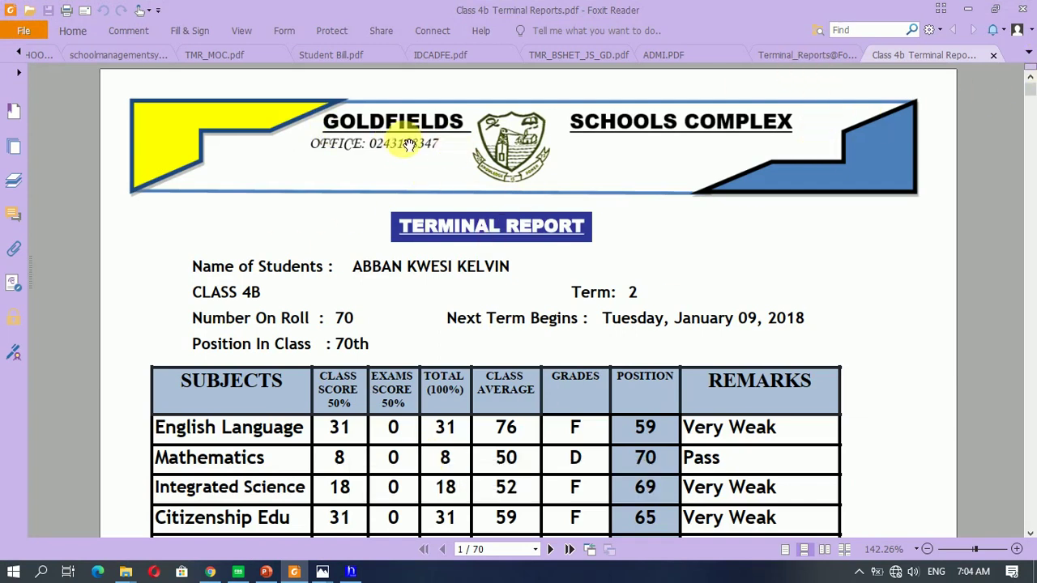
left_click(814, 56)
left_click(669, 55)
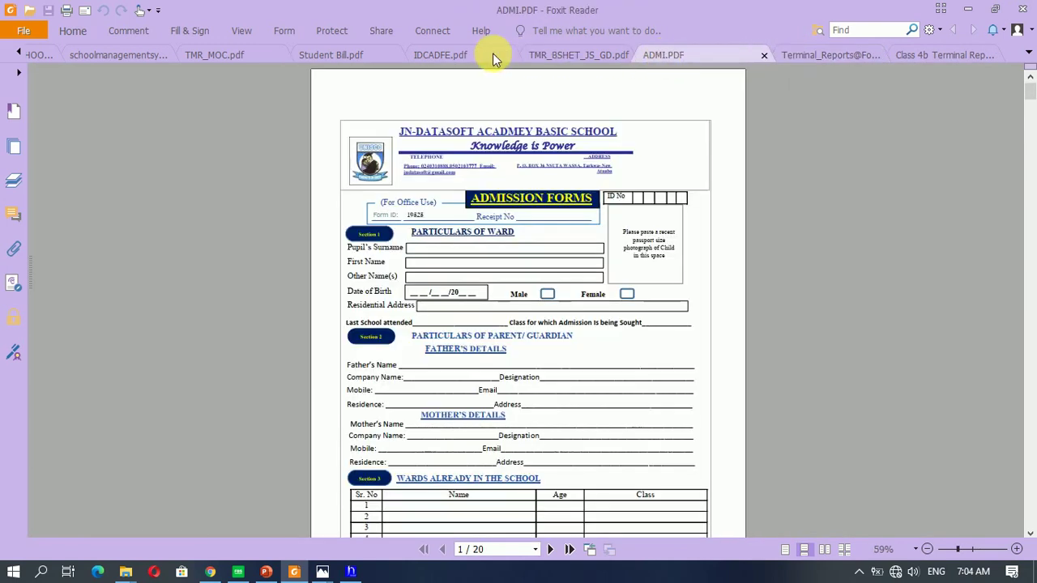
left_click(536, 55)
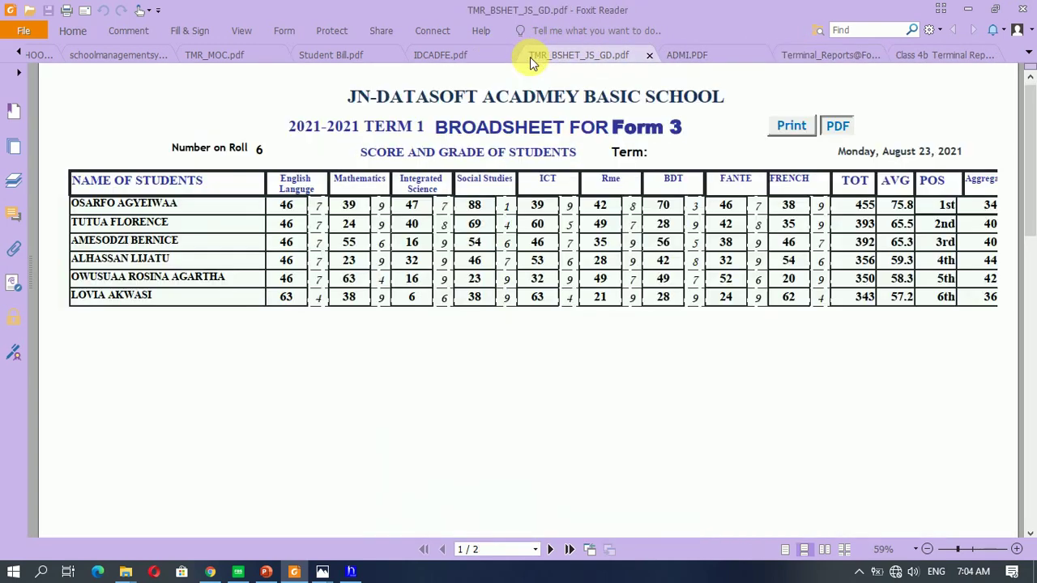
left_click(436, 54)
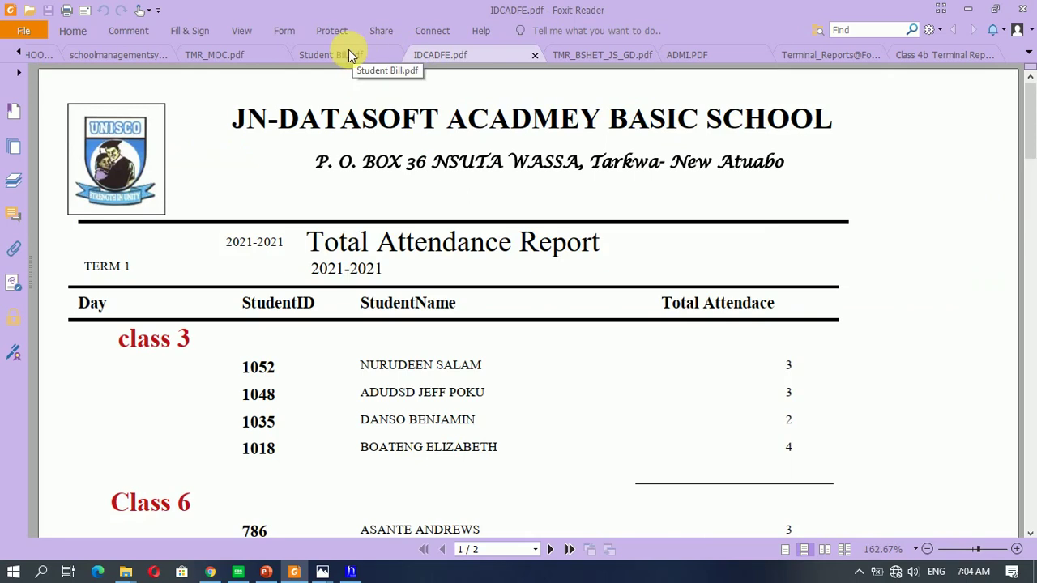
left_click(350, 54)
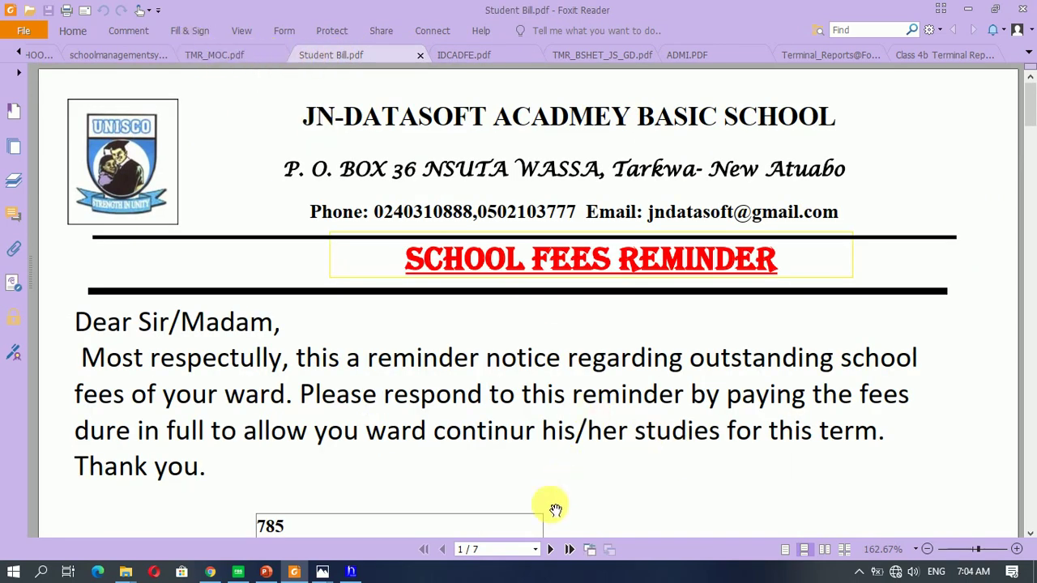
left_click(928, 549)
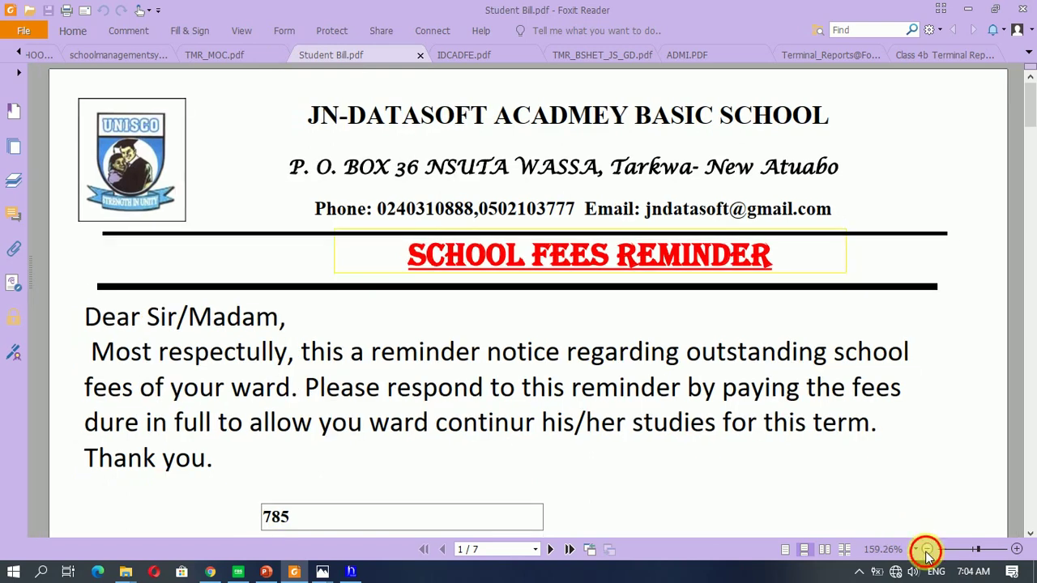
left_click(928, 549)
left_click(199, 55)
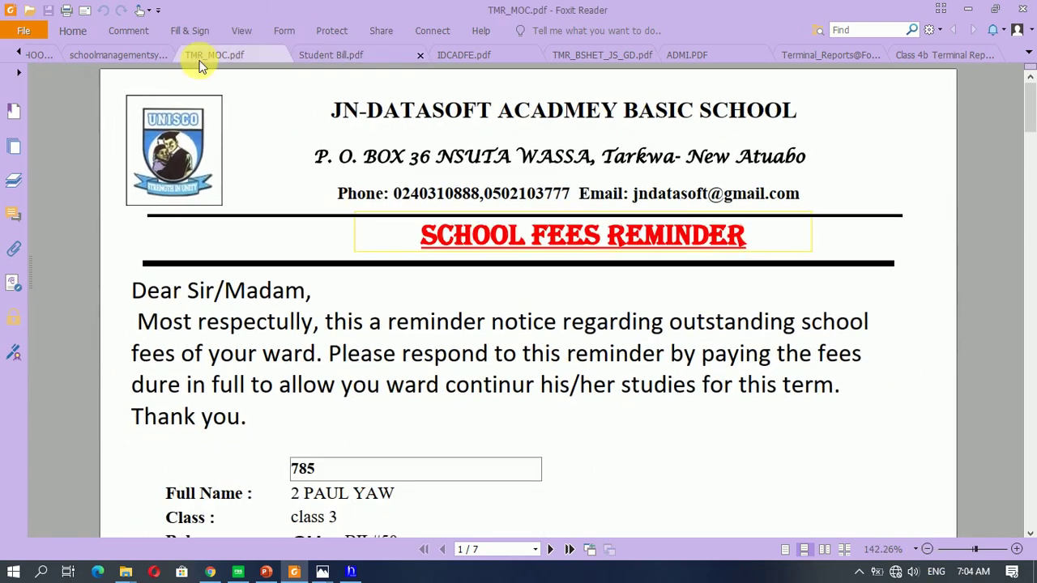
left_click(130, 57)
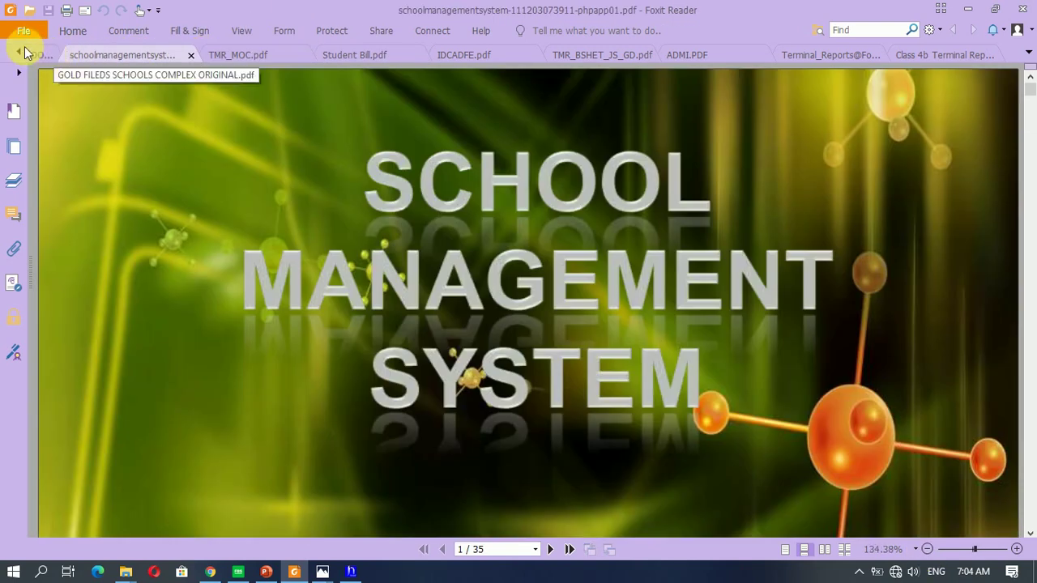
left_click(35, 55)
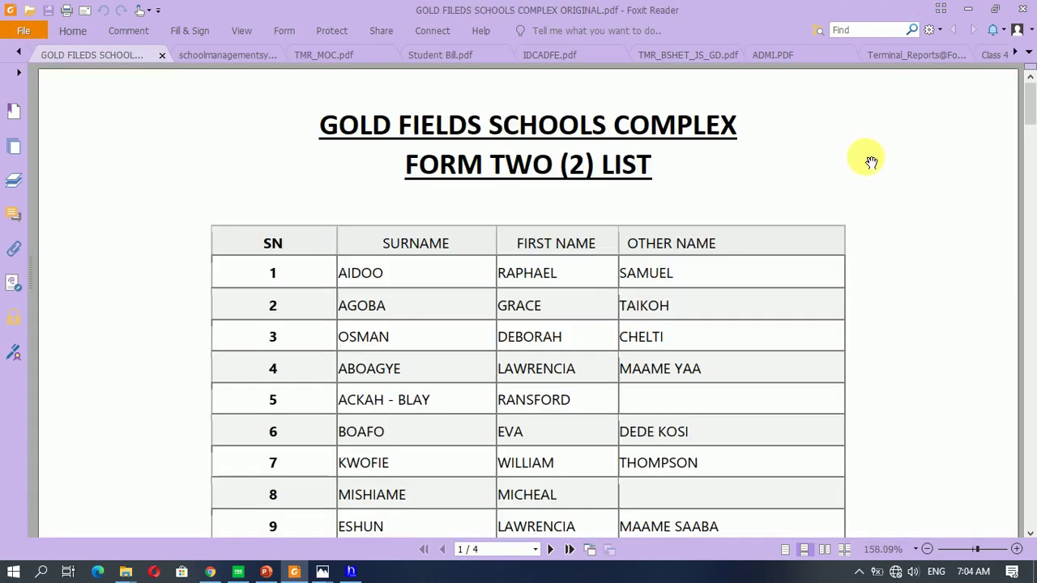
Switch back to JN-Datasoft and replace the school name with DELCY EDUCATIONAL CENTRE
key("alt+Tab")
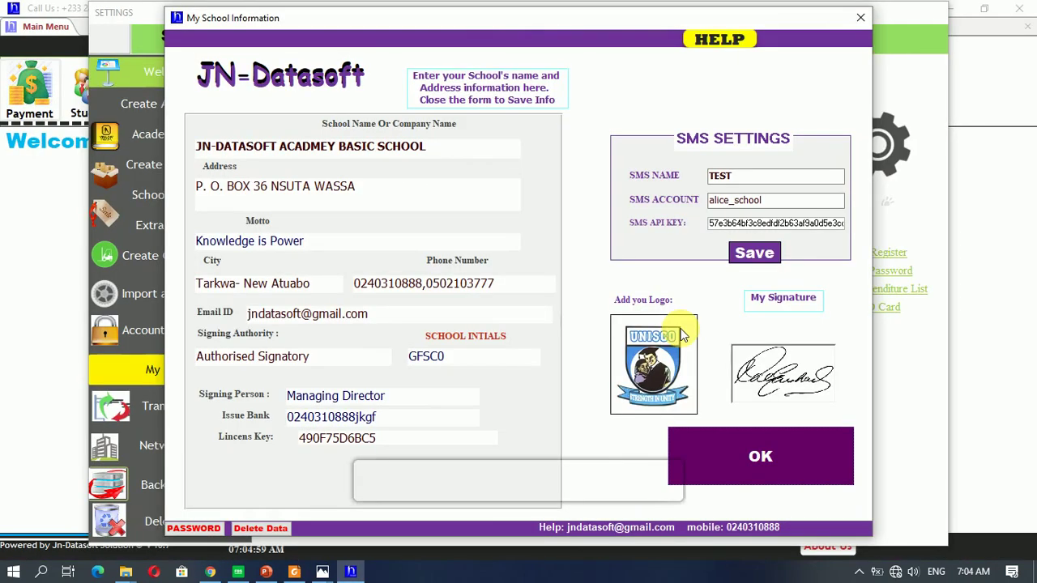
left_click(463, 155)
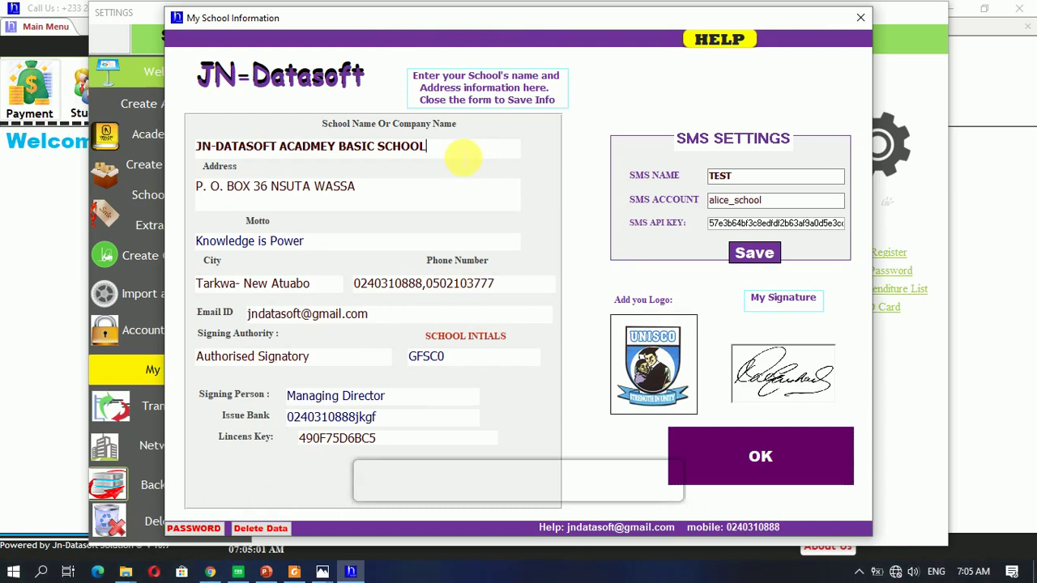
key("BackSpace")
key("BackSpace")
key("BackSpace")
key("BackSpace")
key("BackSpace")
key("BackSpace")
key("BackSpace")
key("BackSpace")
key("BackSpace")
key("BackSpace")
key("BackSpace")
key("BackSpace")
key("BackSpace")
key("BackSpace")
key("BackSpace")
key("BackSpace")
key("BackSpace")
key("BackSpace")
key("BackSpace")
key("BackSpace")
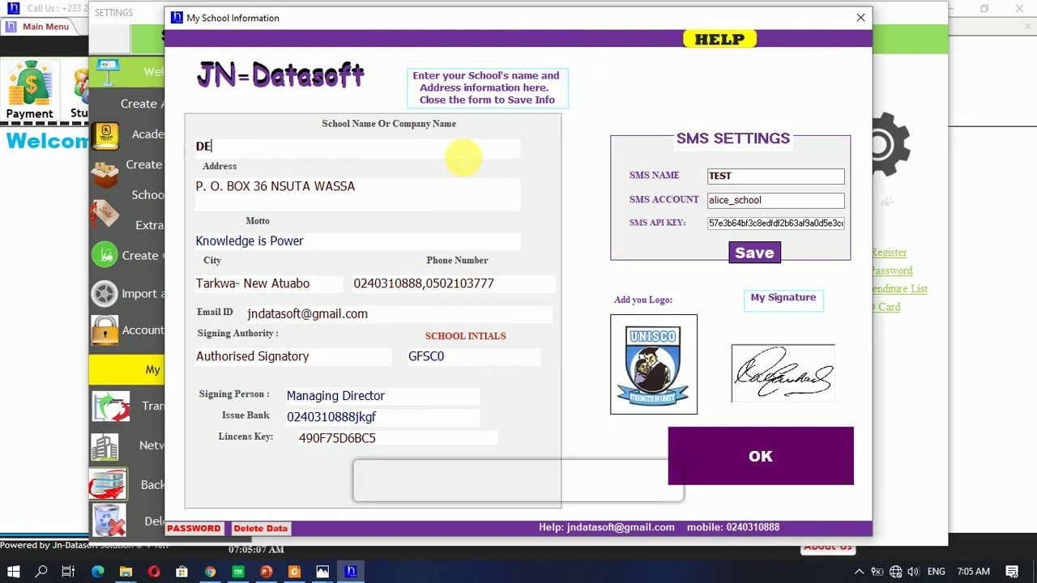
type("DELCY S")
key("BackSpace")
type("EDUCATIONAL CENTRE")
key("Tab")
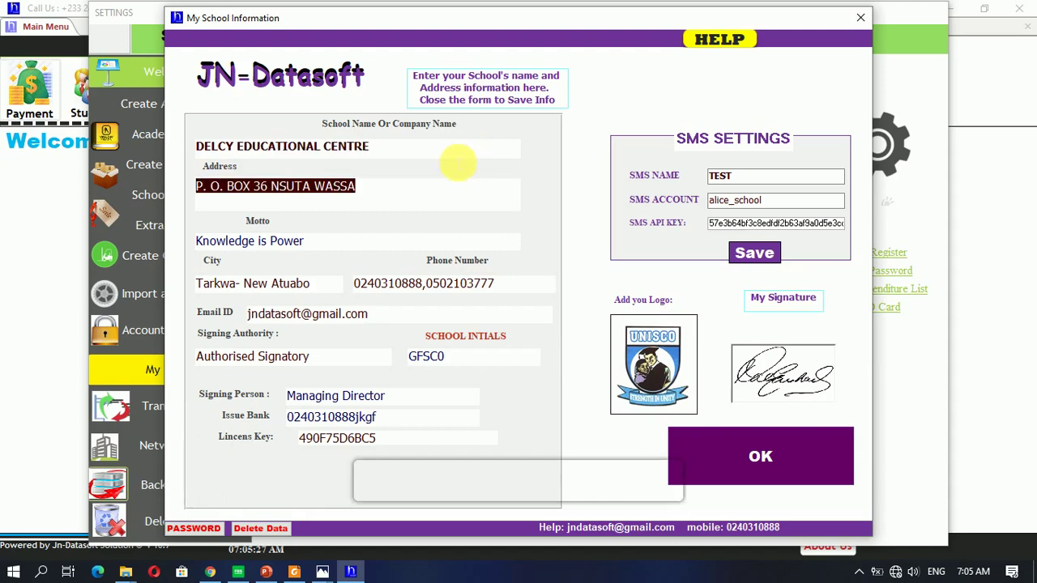
Replace the location after the box number in the school's address with TARKWA
left_click(410, 196)
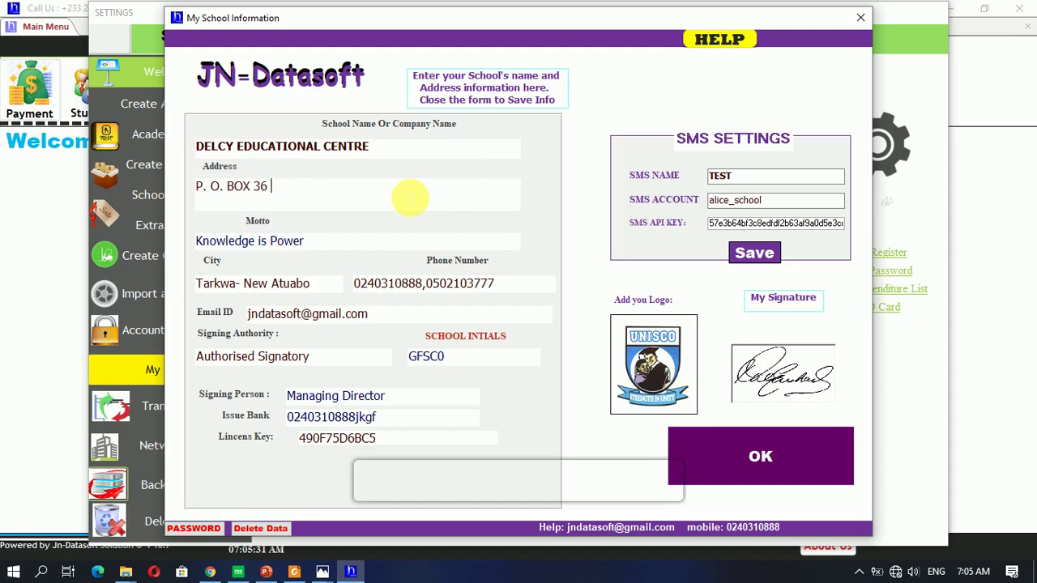
type("TARKWA")
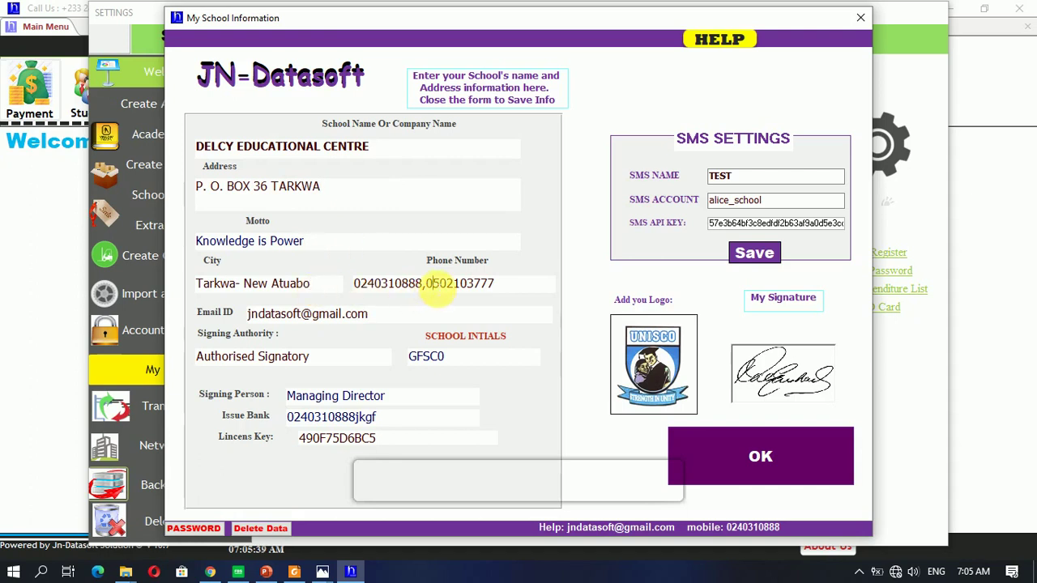
left_click(331, 315)
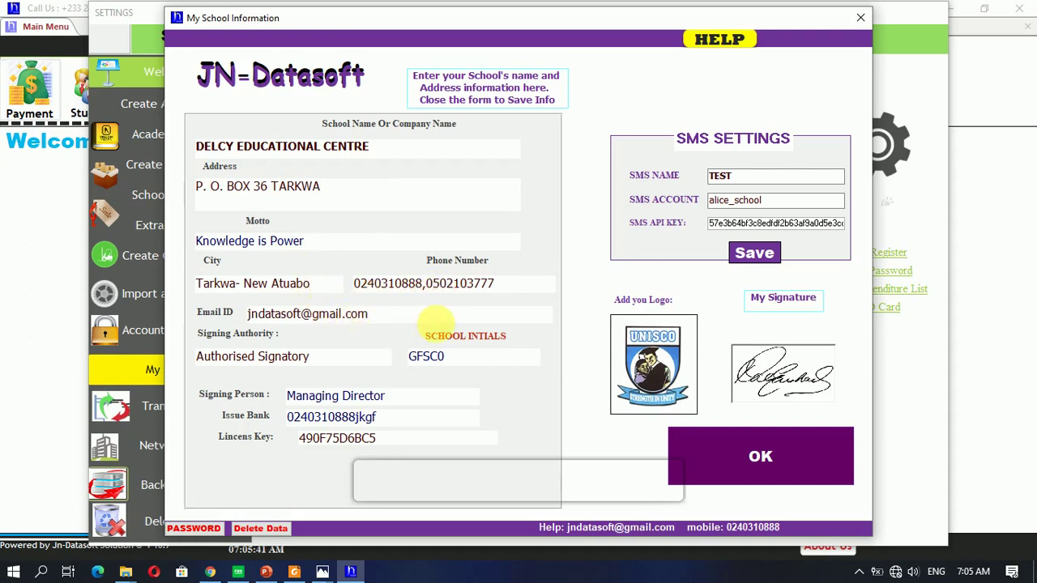
Set the school initials to DEL-0 and remove the trailing letters from the issue bank entry
double_click(459, 358)
double_click(444, 359)
left_click_drag(451, 359, 377, 348)
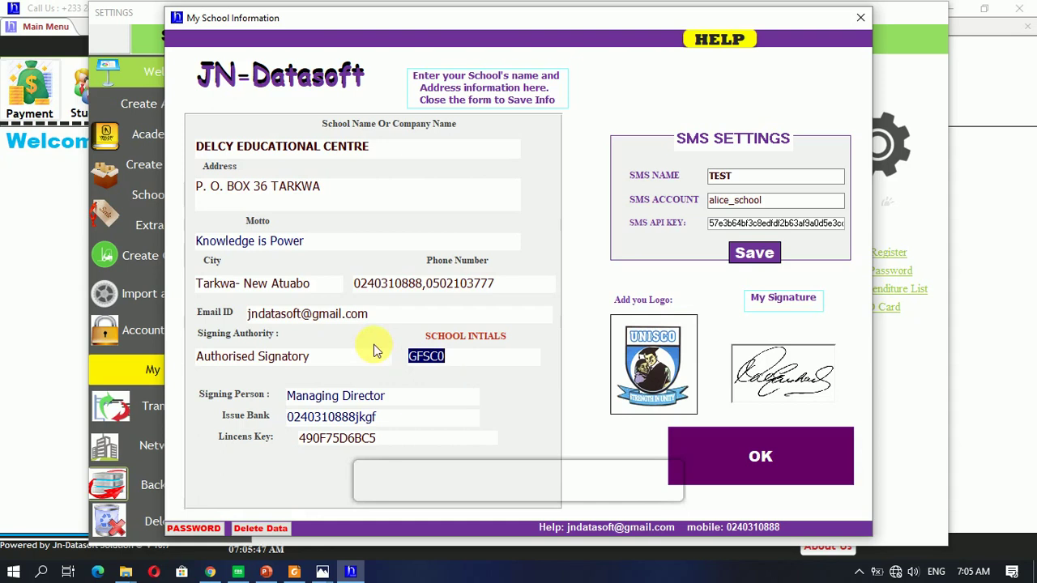
type("DEL-0")
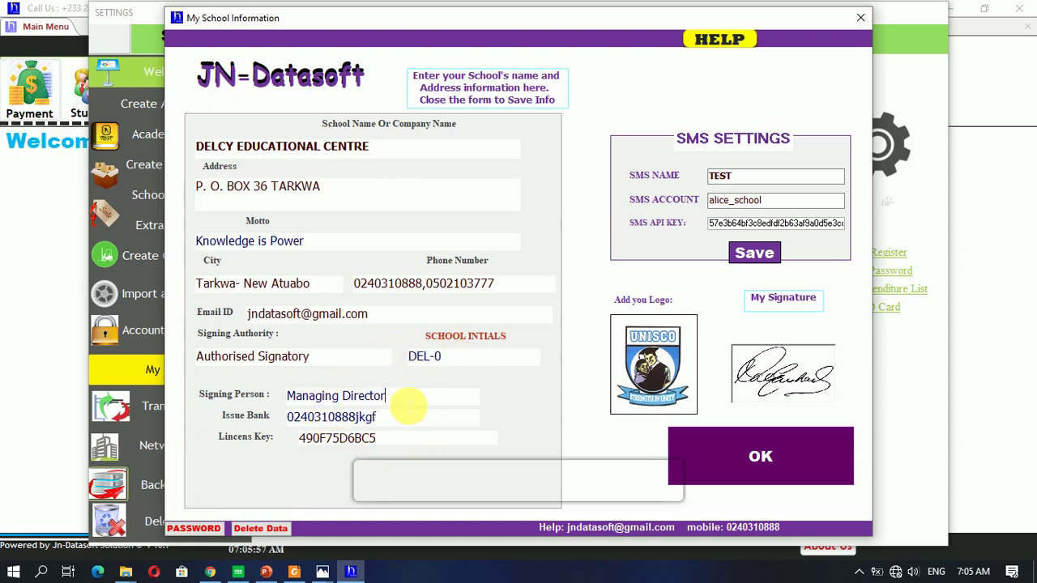
left_click(405, 420)
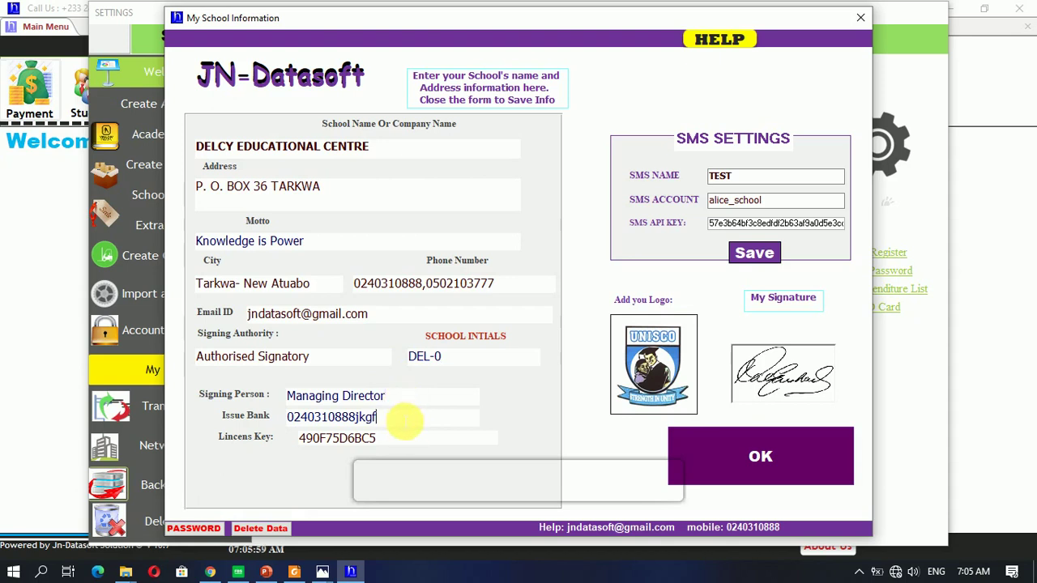
key("BackSpace")
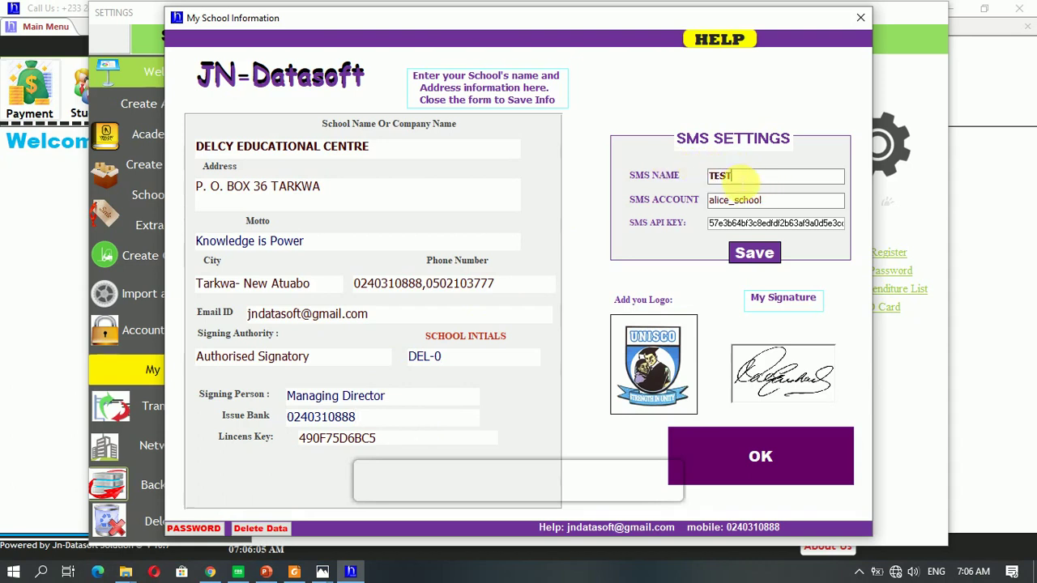
Set the SMS name in the SMS settings to DelcySchool
left_click_drag(757, 176, 670, 175)
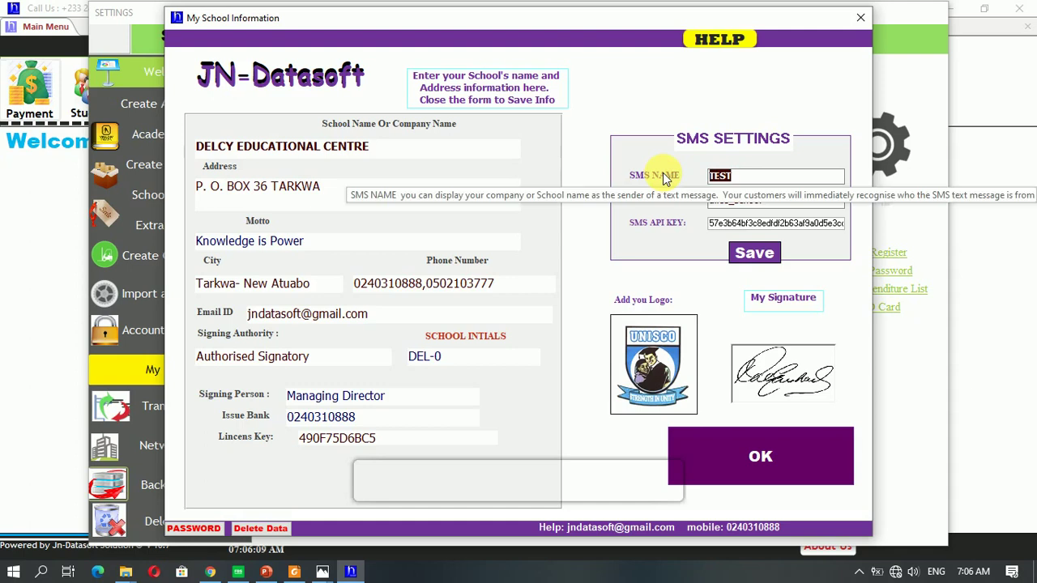
type("DELCY")
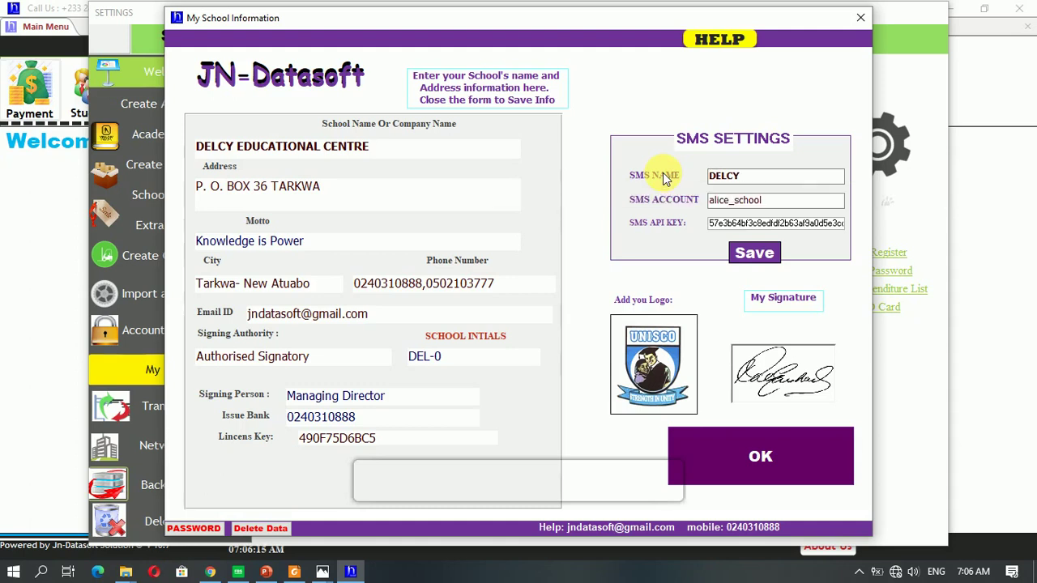
key("BackSpace")
key("BackSpace")
key("BackSpace")
key("BackSpace")
type("elcyS")
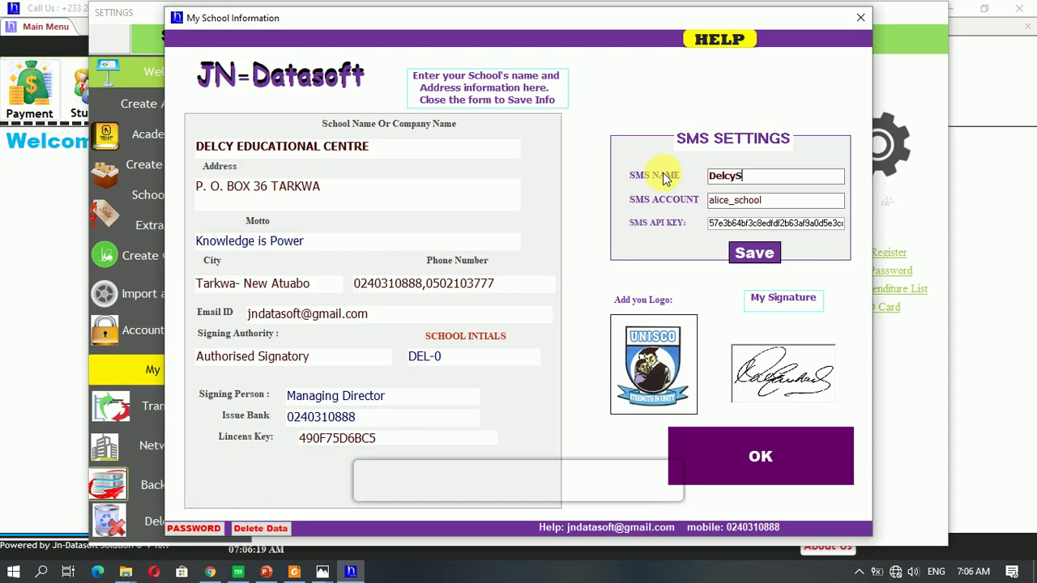
type("chool")
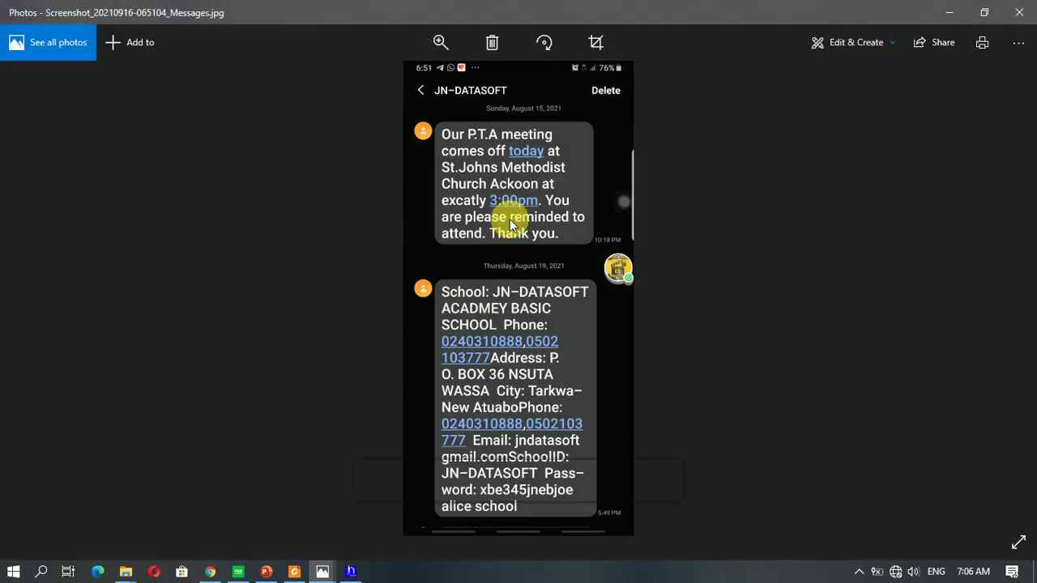
Switch to Photos and examine the sender name and message content in the sample SMS screenshots
scroll(510, 219, "up", 3)
left_click_drag(509, 219, 495, 378)
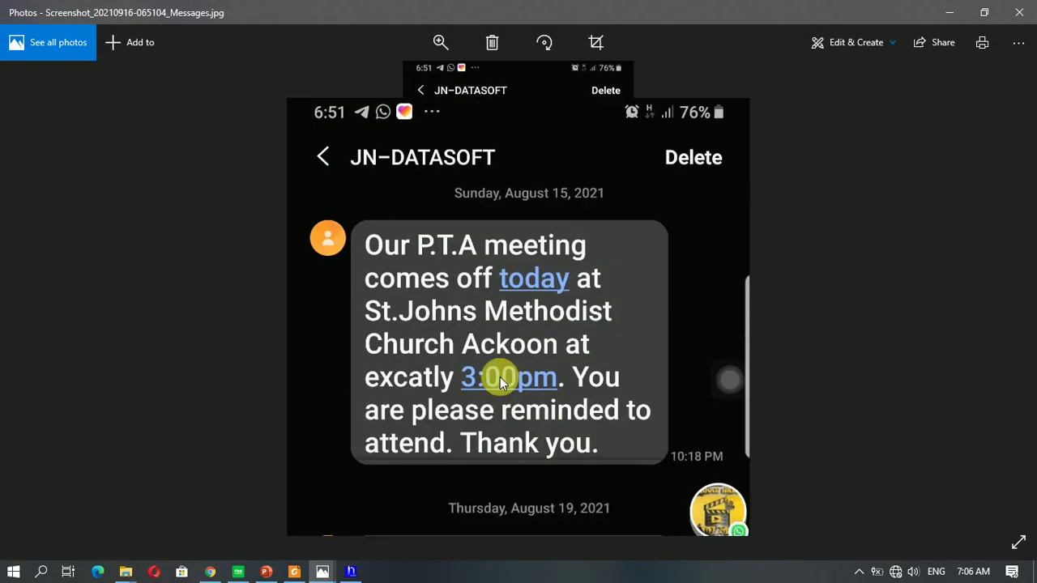
scroll(367, 327, "down", 3)
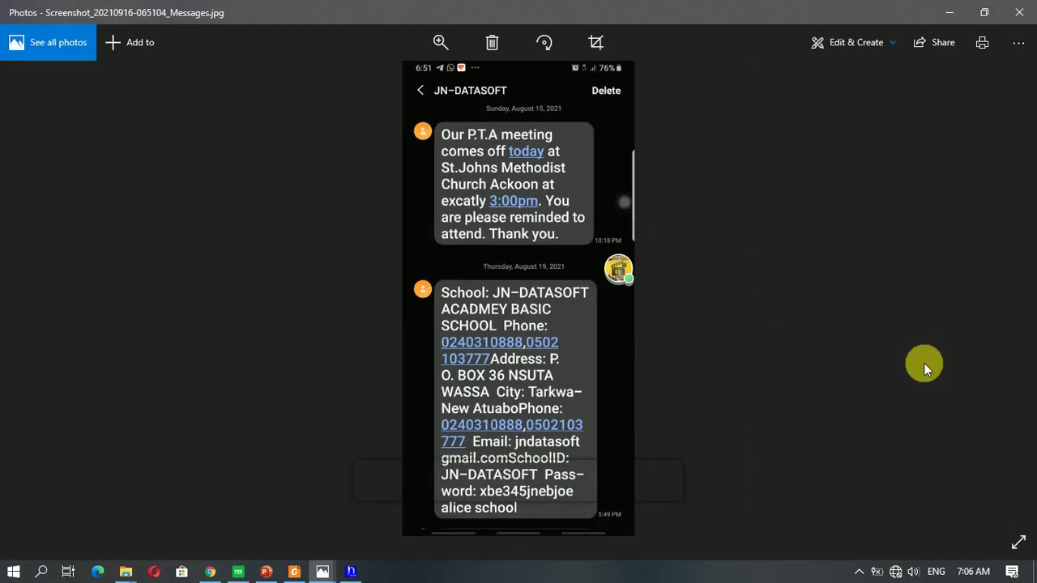
left_click(1001, 301)
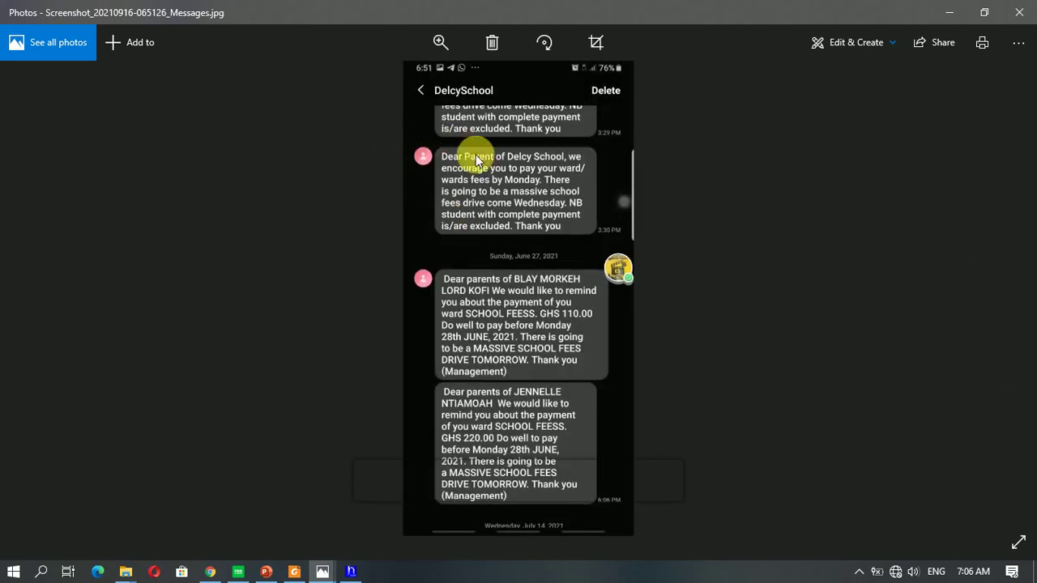
scroll(500, 185, "up", 2)
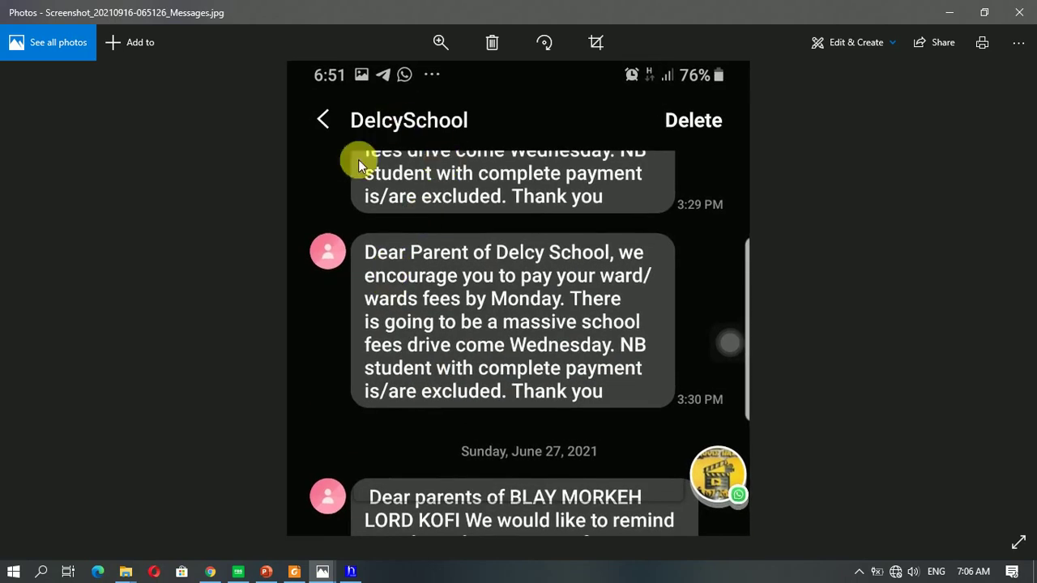
left_click_drag(334, 261, 504, 427)
scroll(502, 413, "down", 4)
key("Right")
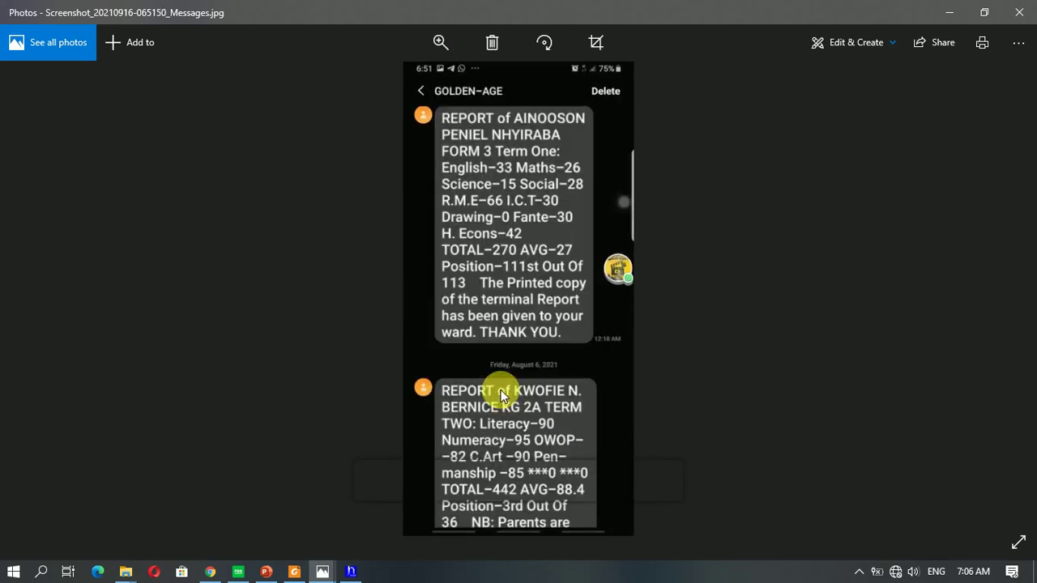
scroll(532, 228, "up", 2)
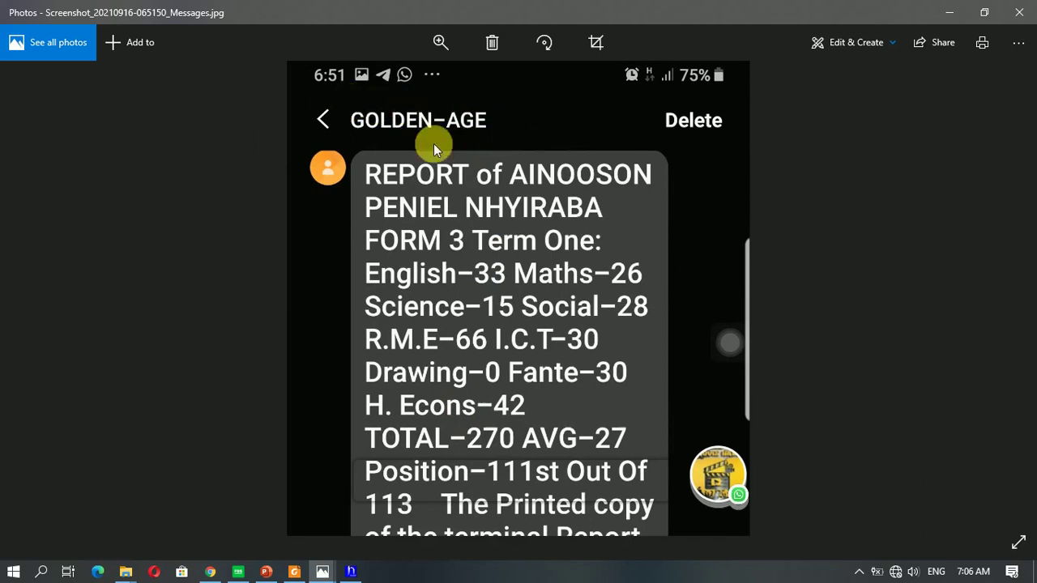
Return to the school information form in JN-Datasoft and examine the SMS account and API key entries
left_click(953, 15)
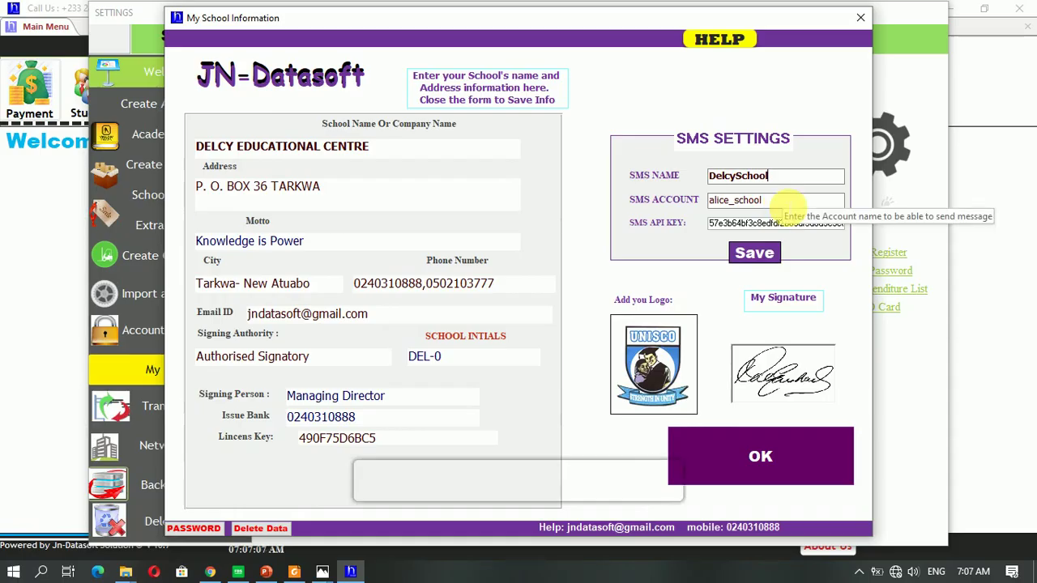
key("Tab")
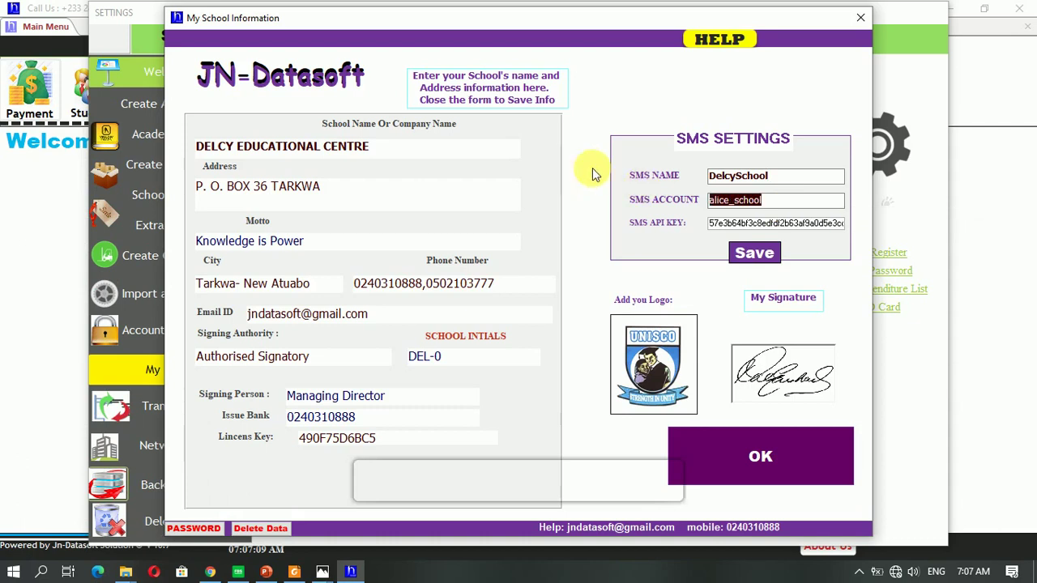
left_click(790, 202)
left_click_drag(788, 202, 673, 198)
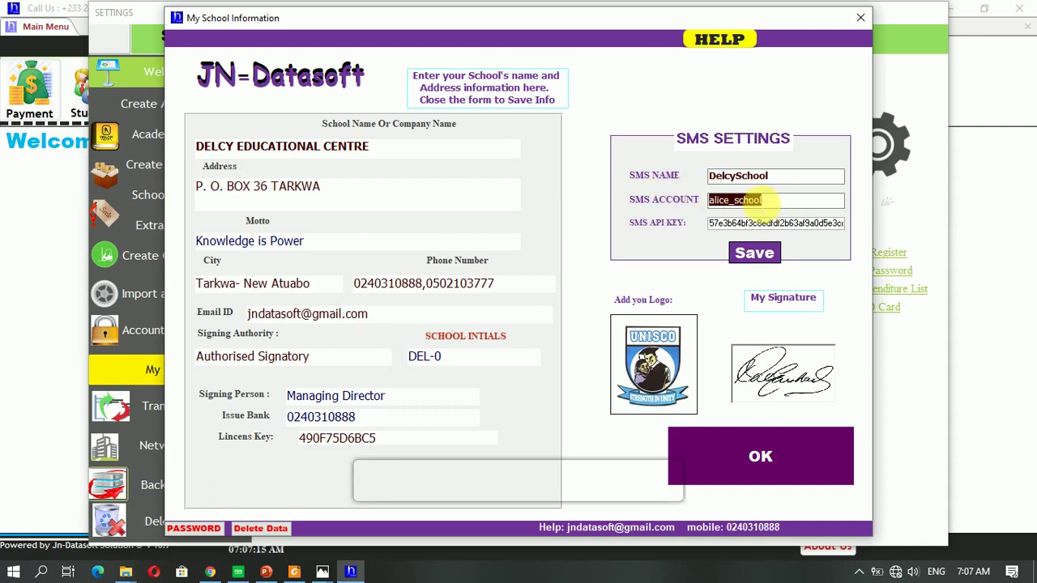
left_click(744, 225)
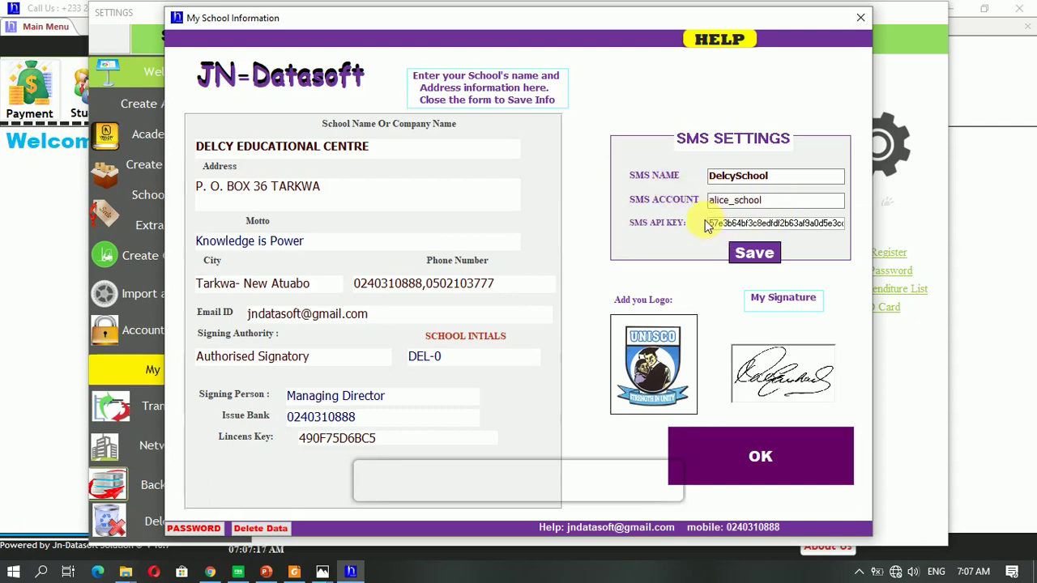
left_click_drag(725, 223, 822, 220)
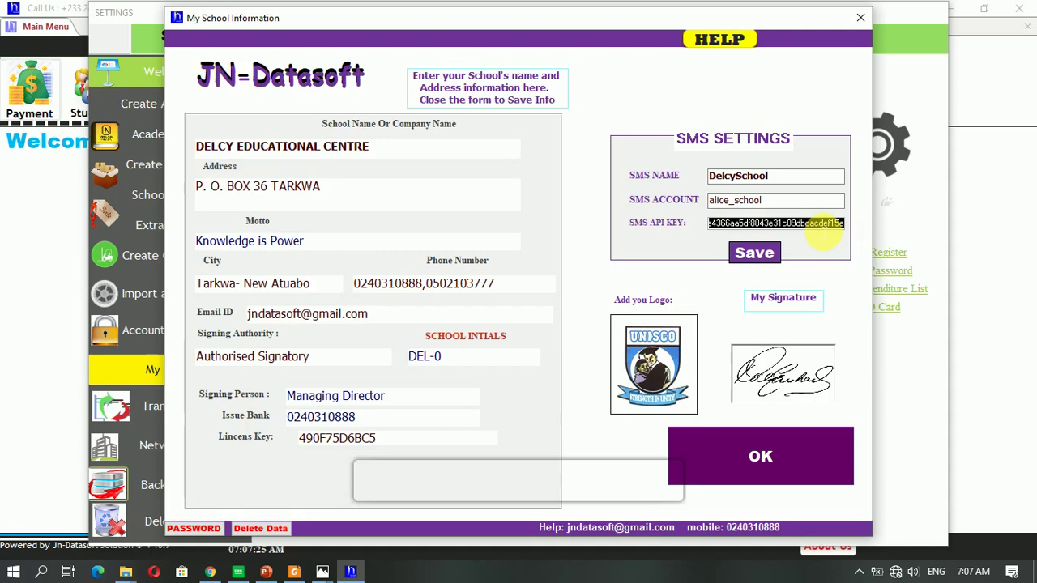
Replace the school logo with the person1 picture from the Desktop's LOGO folder, stretched to fill the 262 × 300 px canvas
left_click(653, 379)
double_click(662, 360)
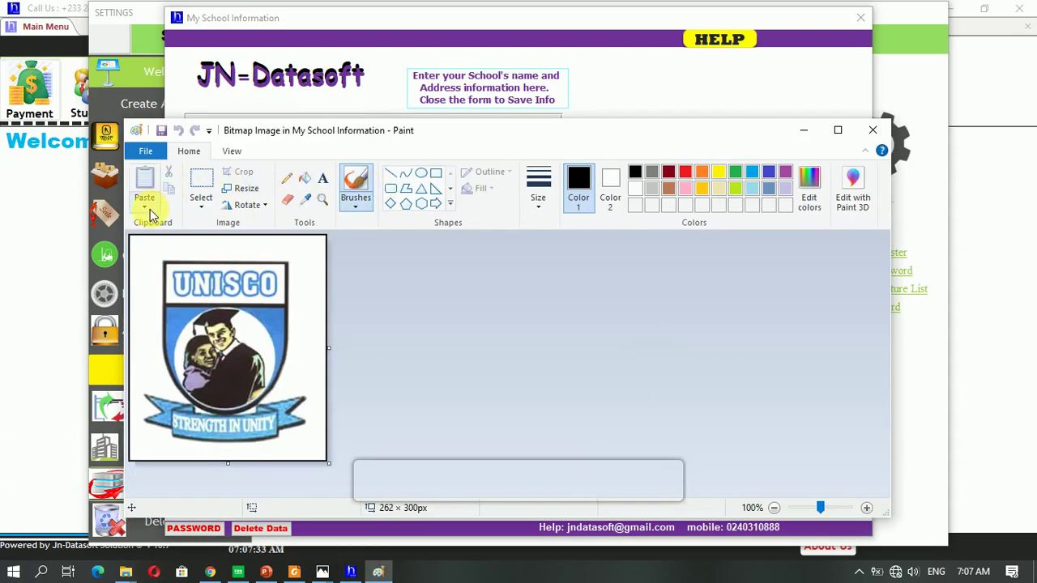
left_click(145, 208)
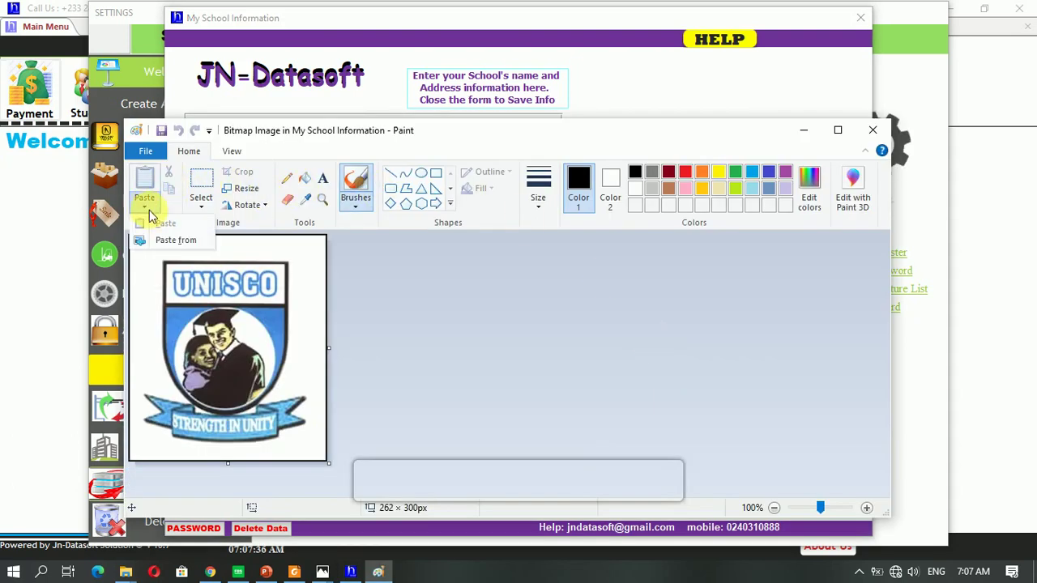
left_click(168, 241)
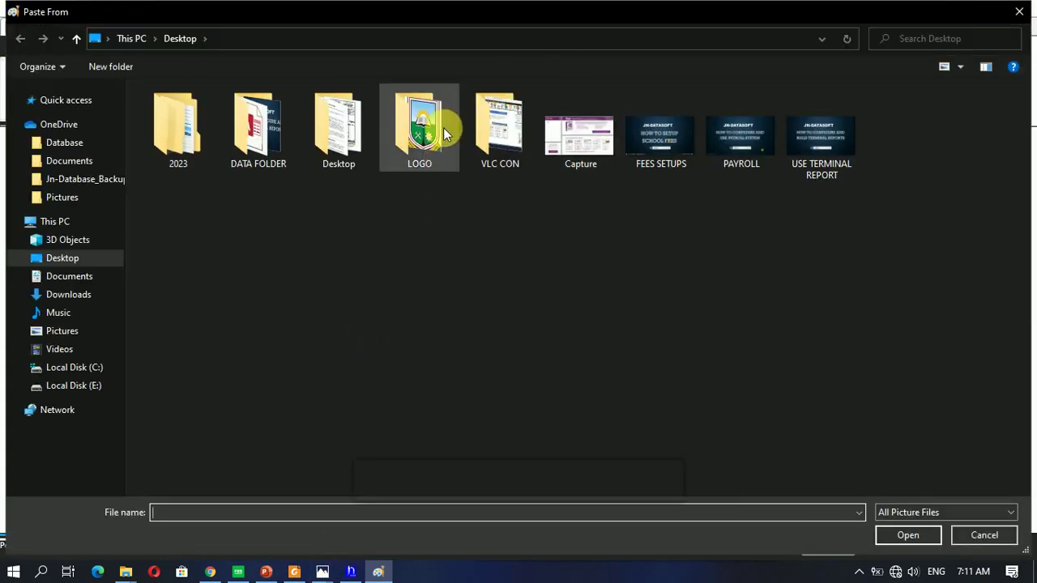
double_click(426, 146)
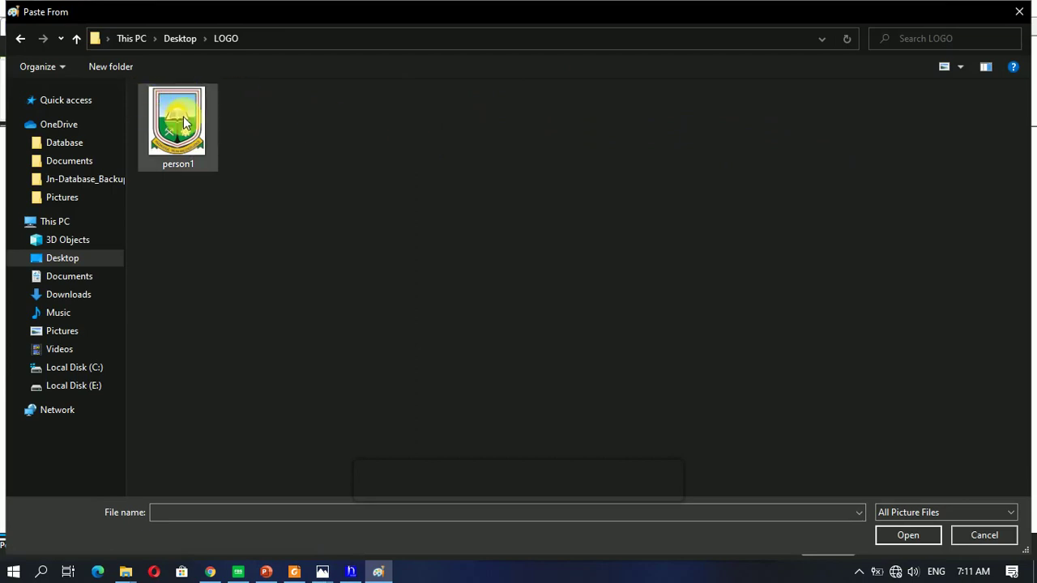
left_click(172, 140)
left_click(916, 537)
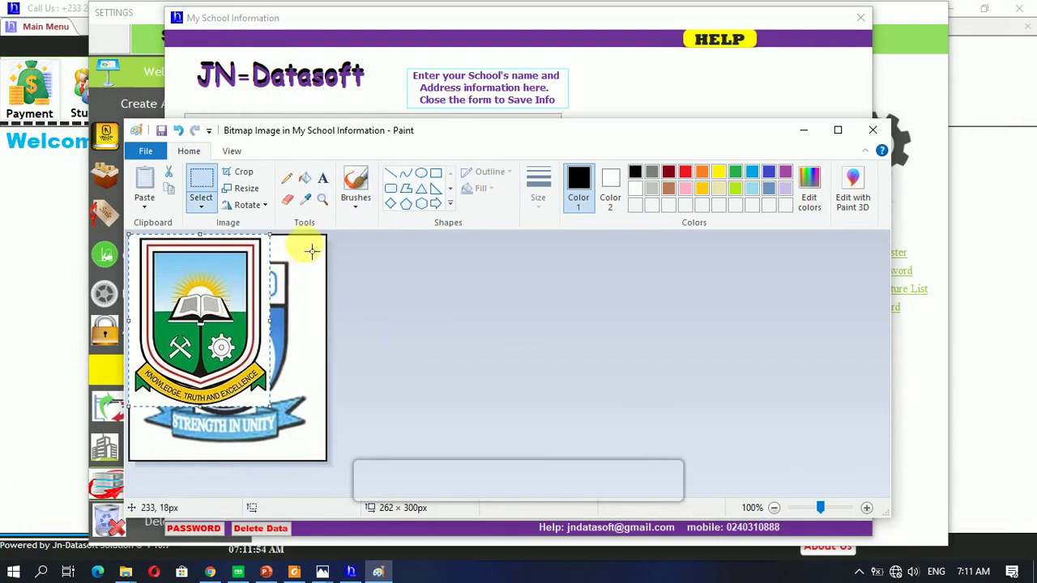
left_click_drag(273, 412, 332, 461)
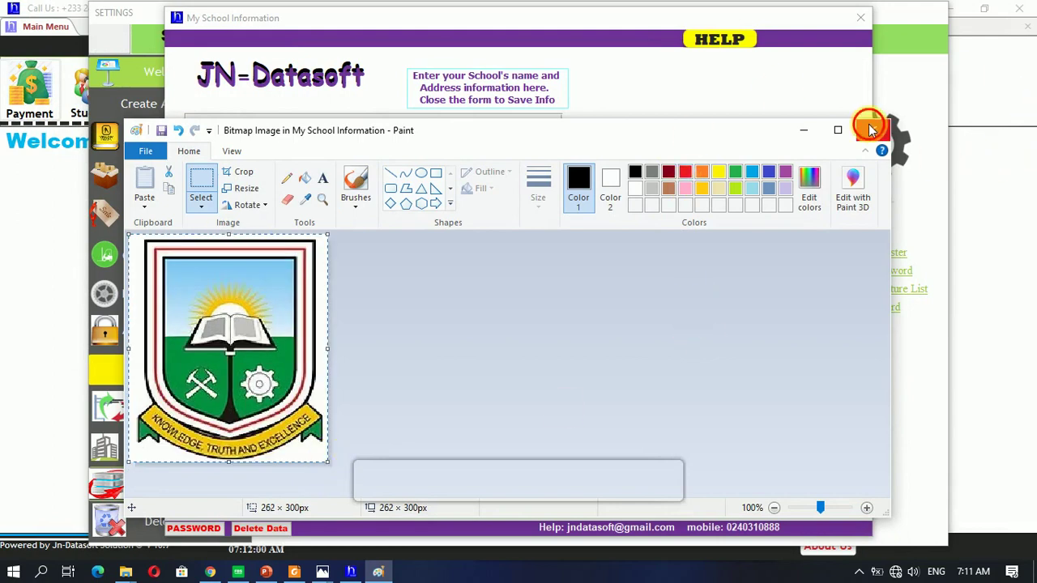
left_click(873, 130)
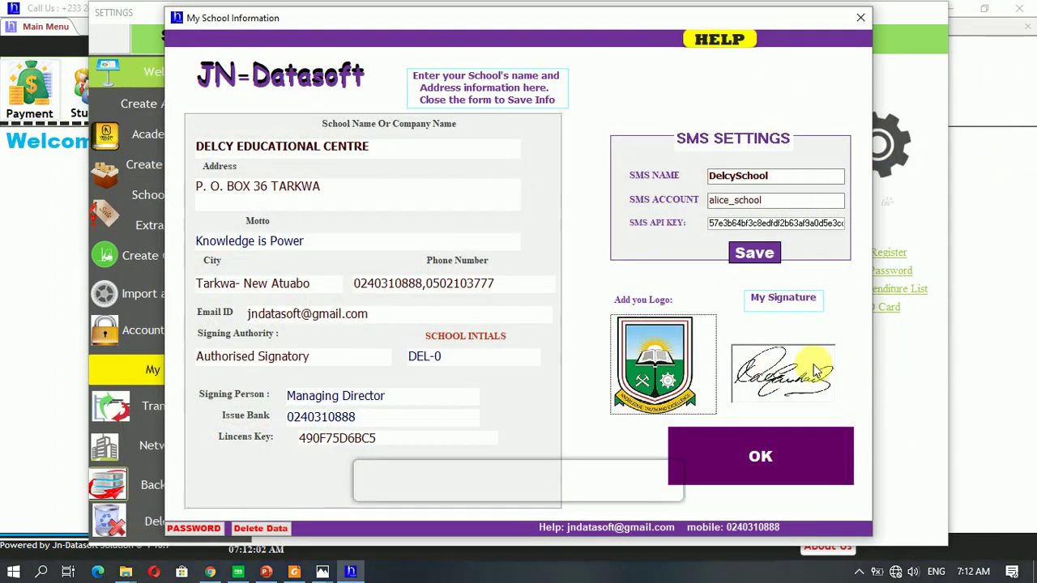
left_click(790, 376)
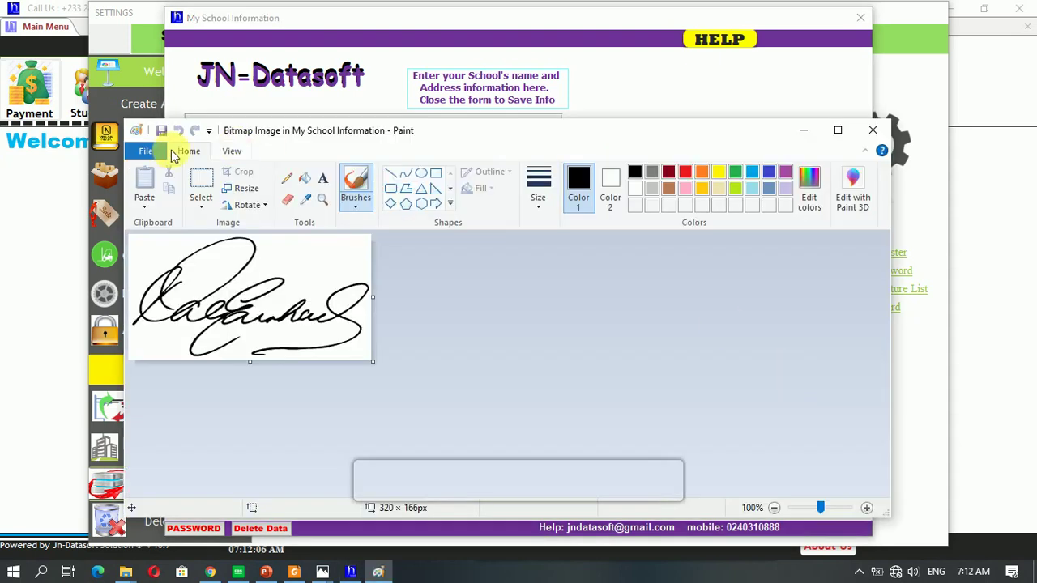
left_click(143, 207)
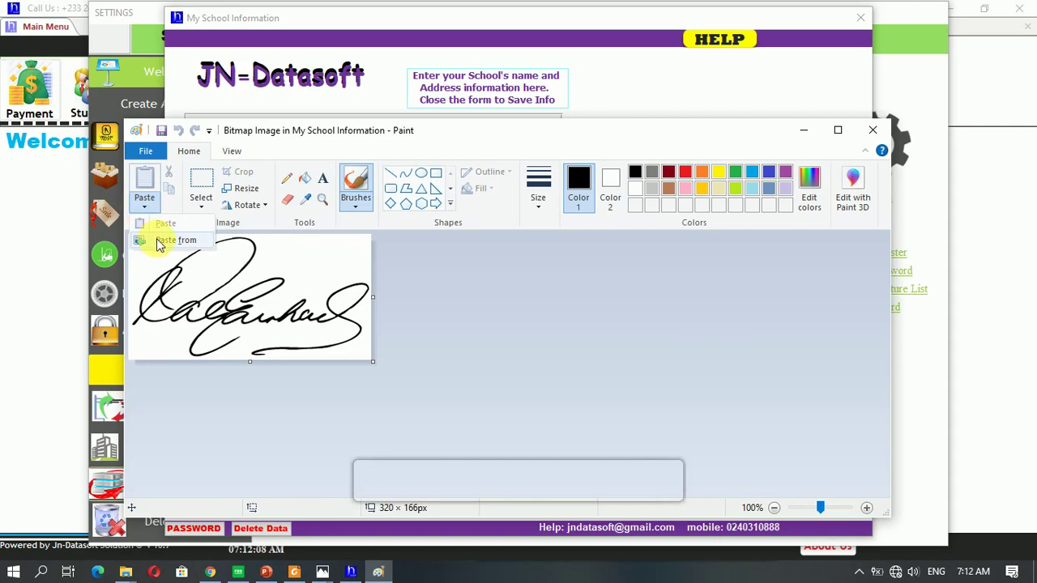
left_click(162, 241)
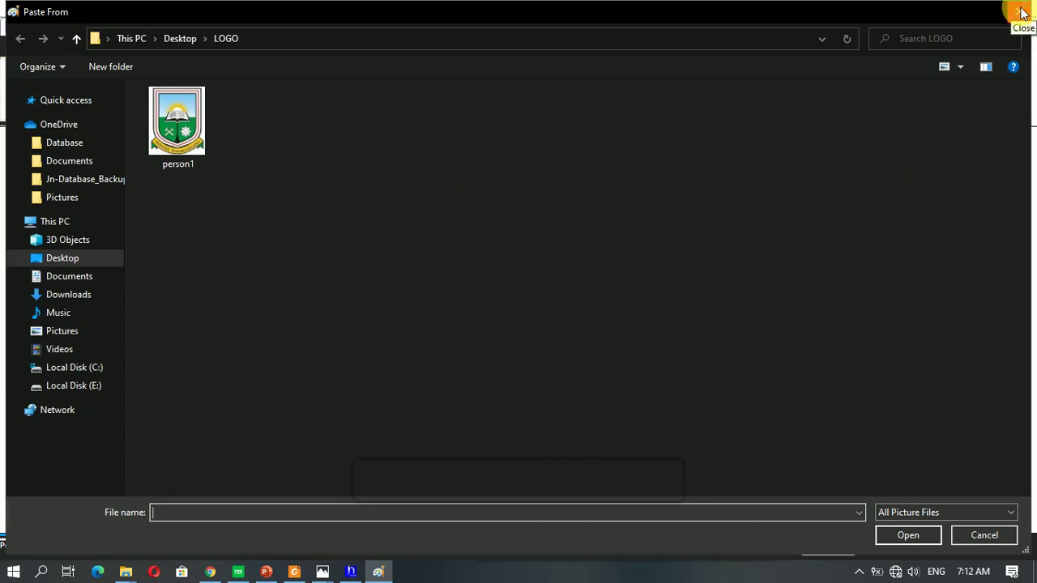
left_click(1019, 11)
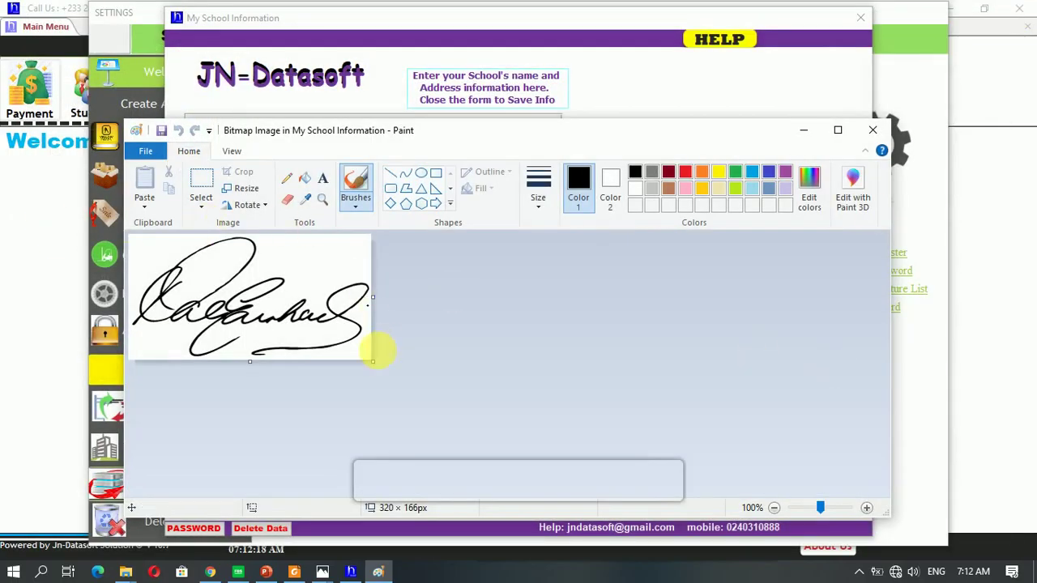
left_click(873, 130)
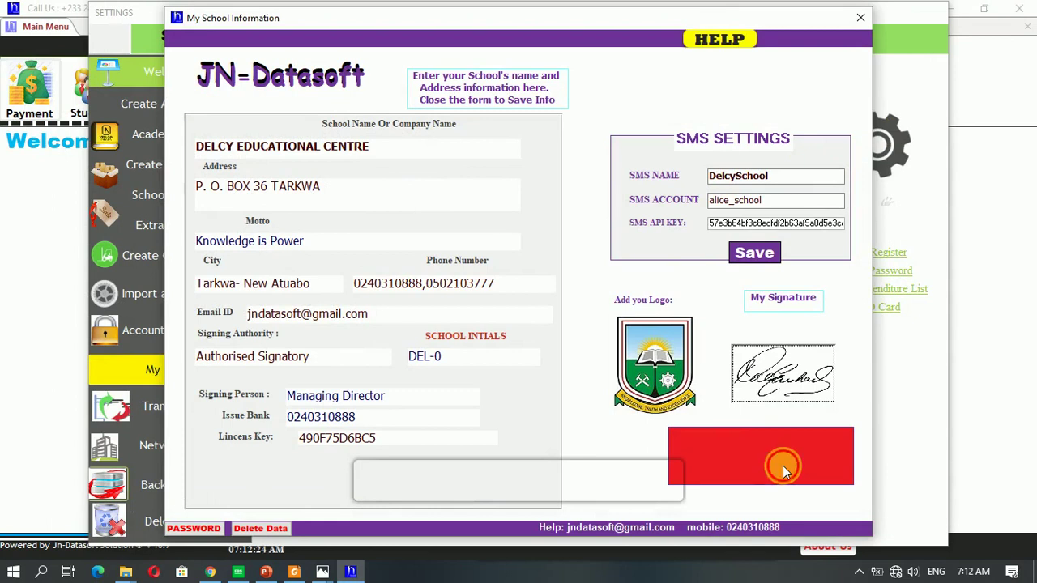
Confirm the school information, close the settings and exit the program
left_click(783, 466)
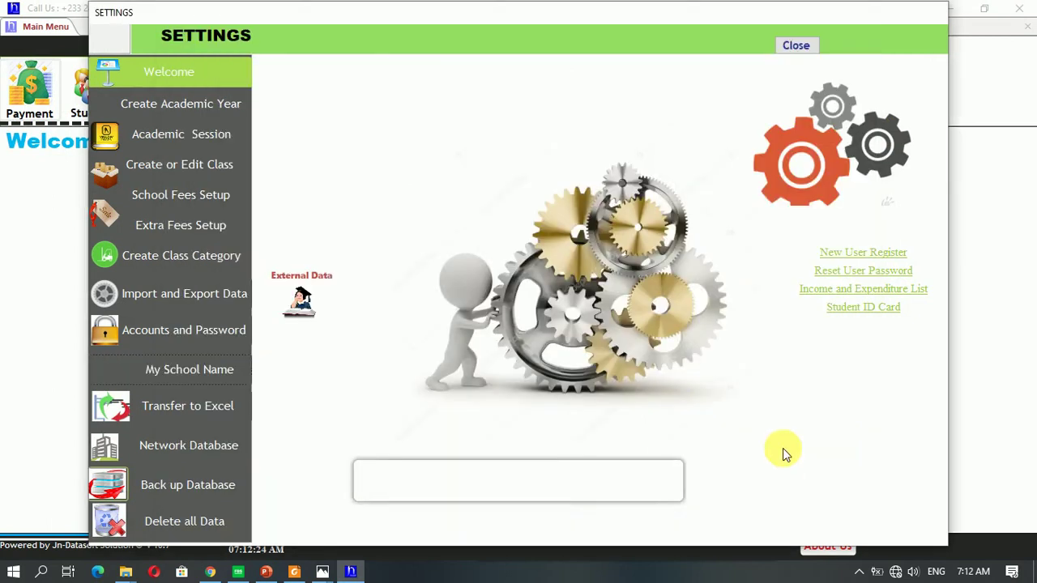
left_click(794, 46)
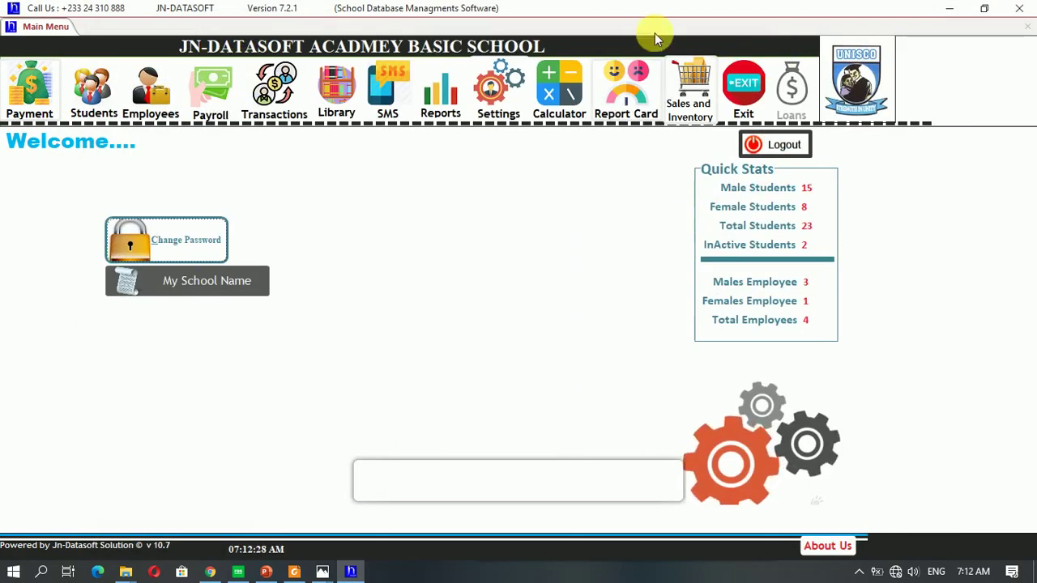
left_click(744, 89)
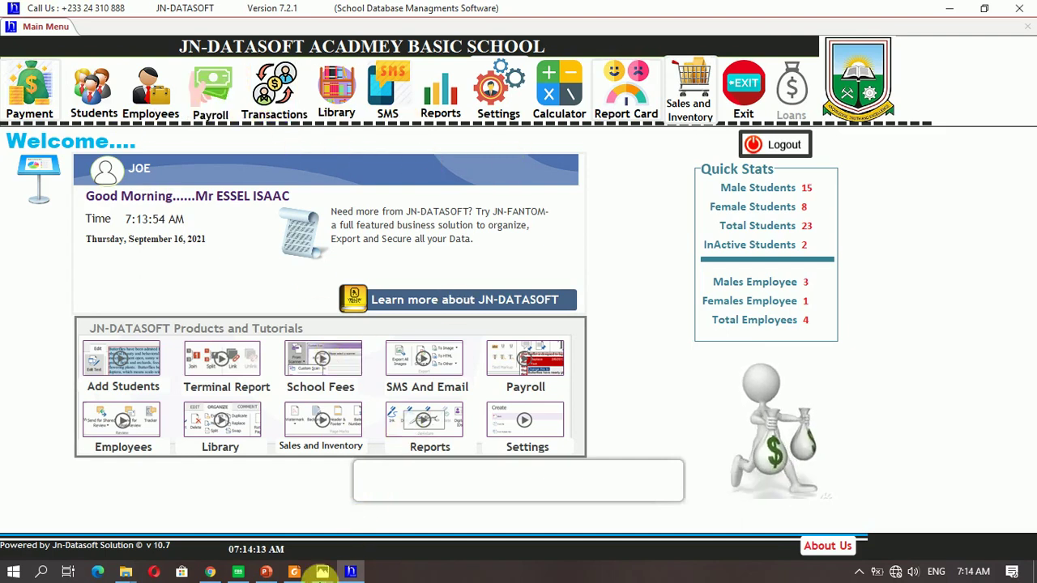
Switch to PowerPoint to show the slide with the contact details
left_click(268, 572)
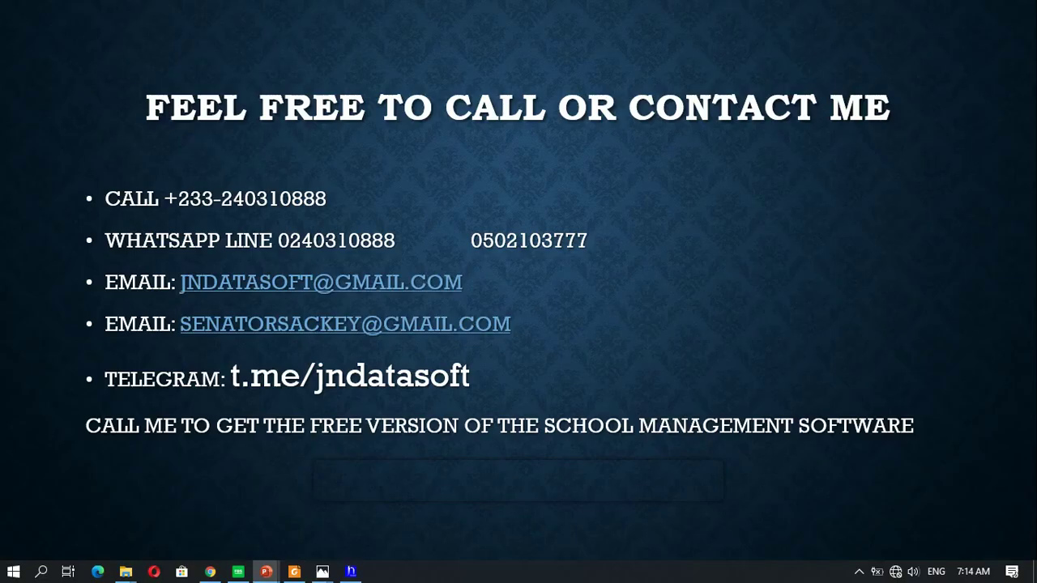